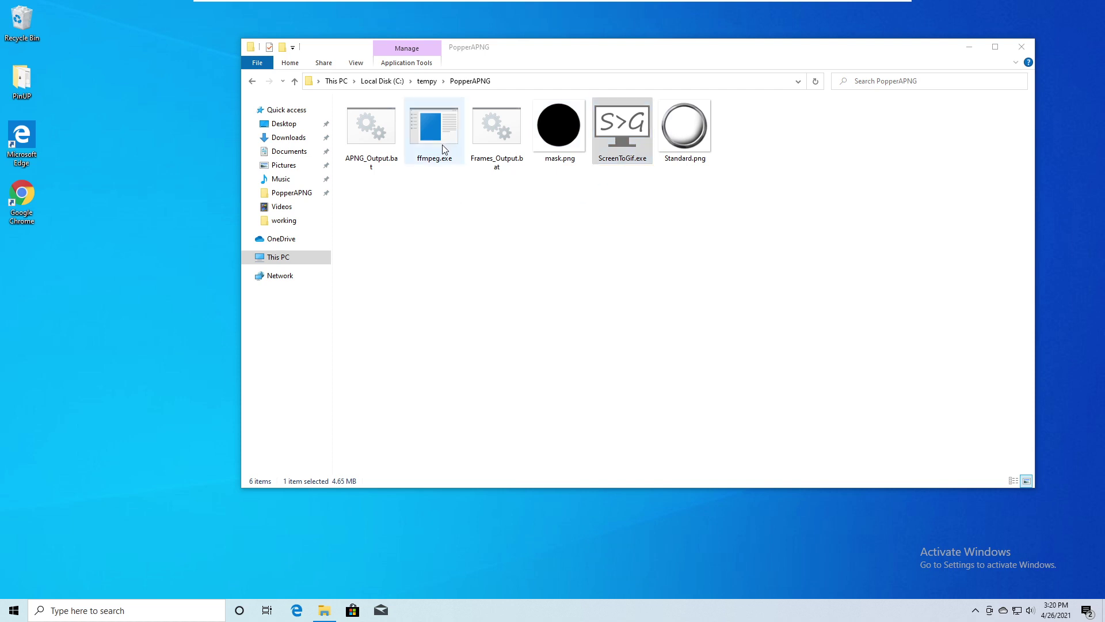
# - Go up to tempy and open the working folder
pyautogui.click(426, 83)
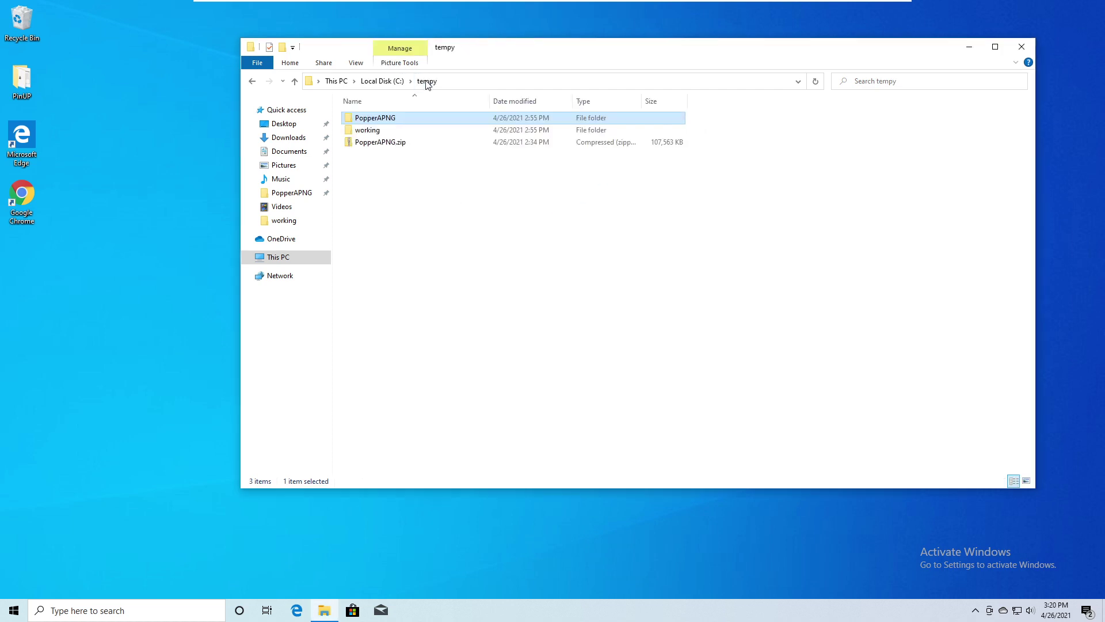
pyautogui.click(375, 134)
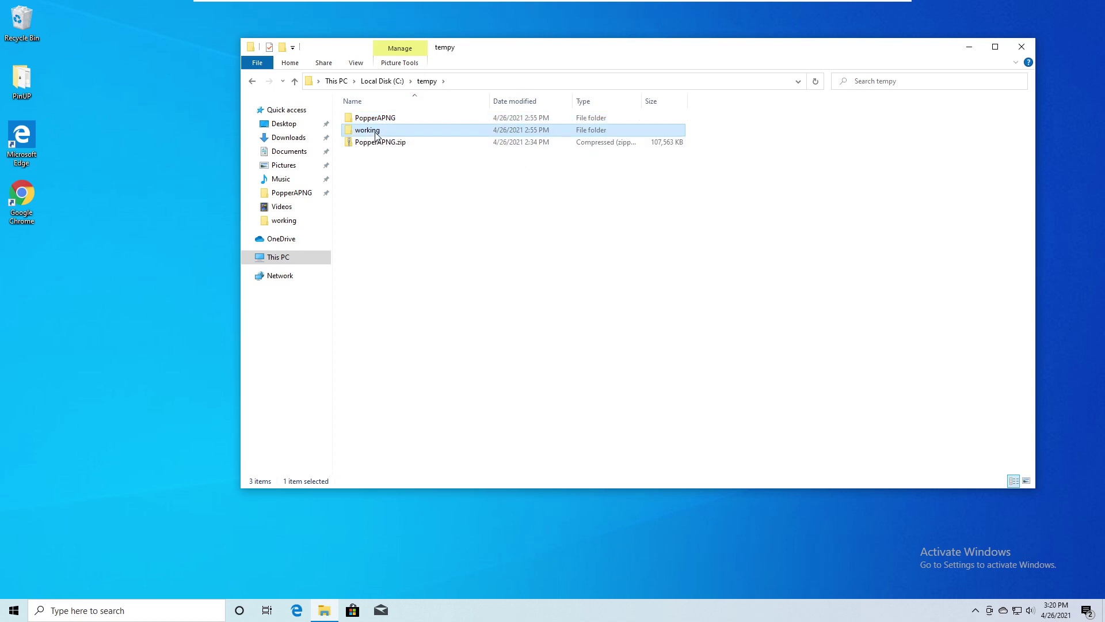
pyautogui.doubleClick(375, 135)
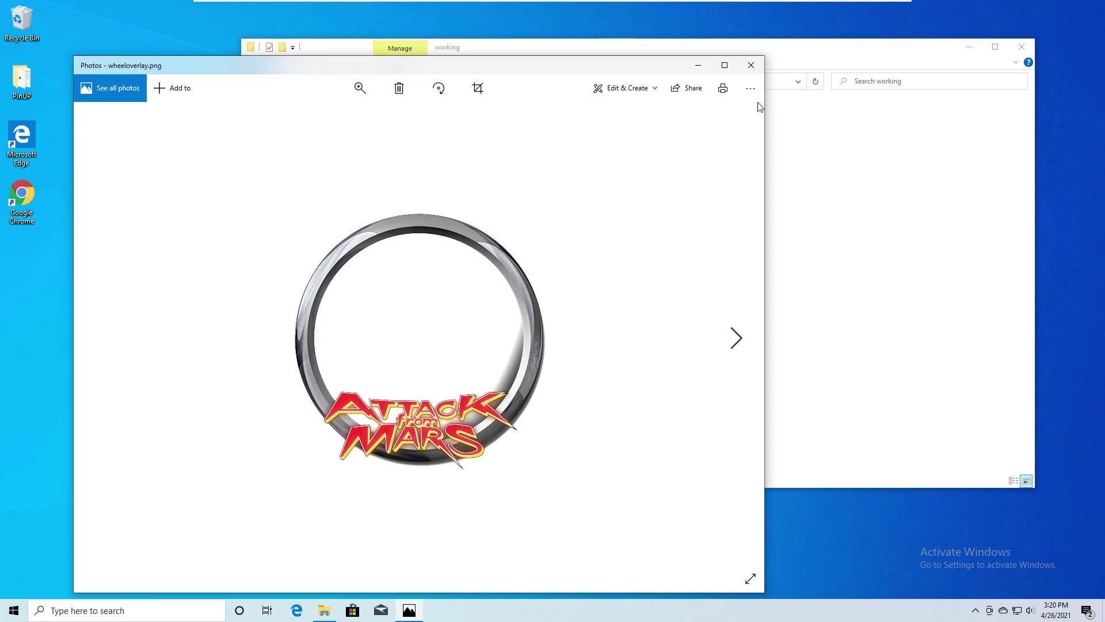
# - Preview wheeloverlay.png and wheelvideo.mp4, then close both viewers
pyautogui.click(751, 65)
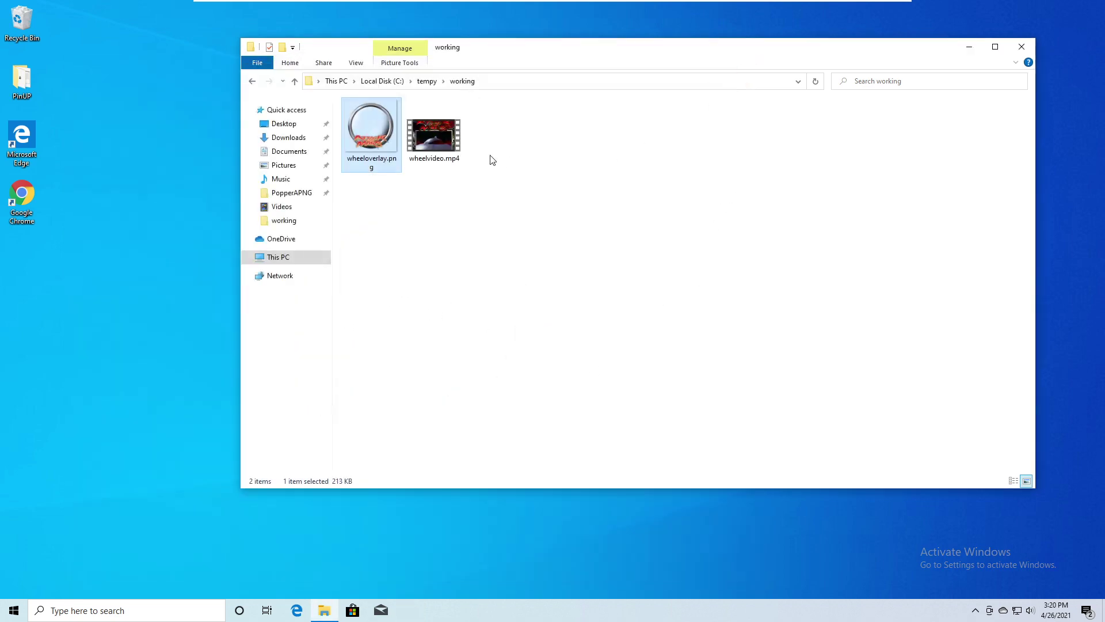
pyautogui.doubleClick(437, 150)
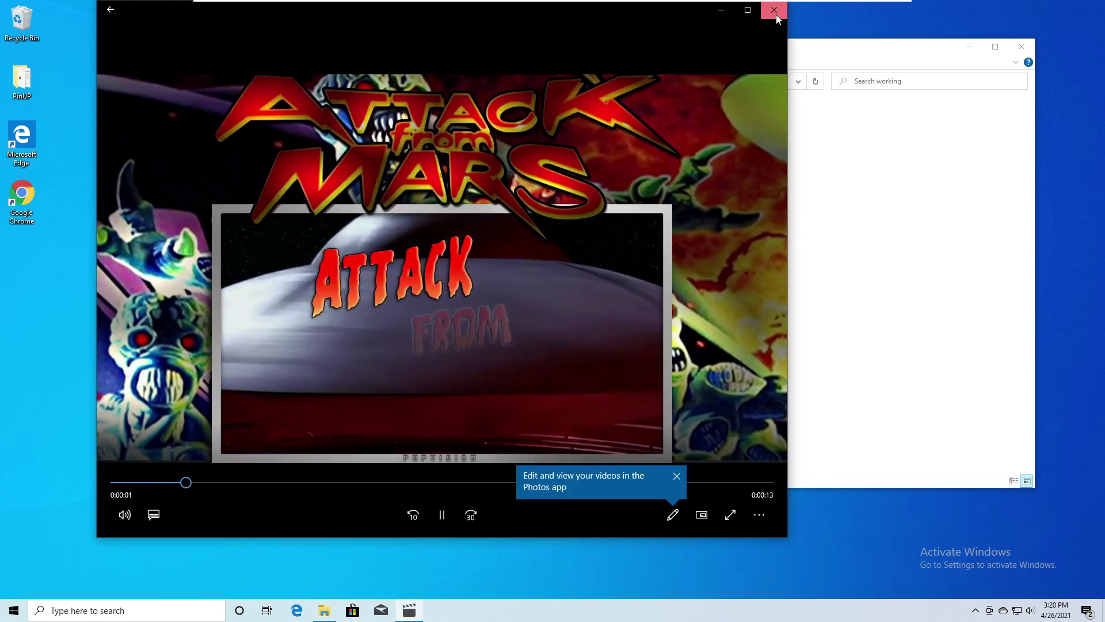
pyautogui.click(774, 10)
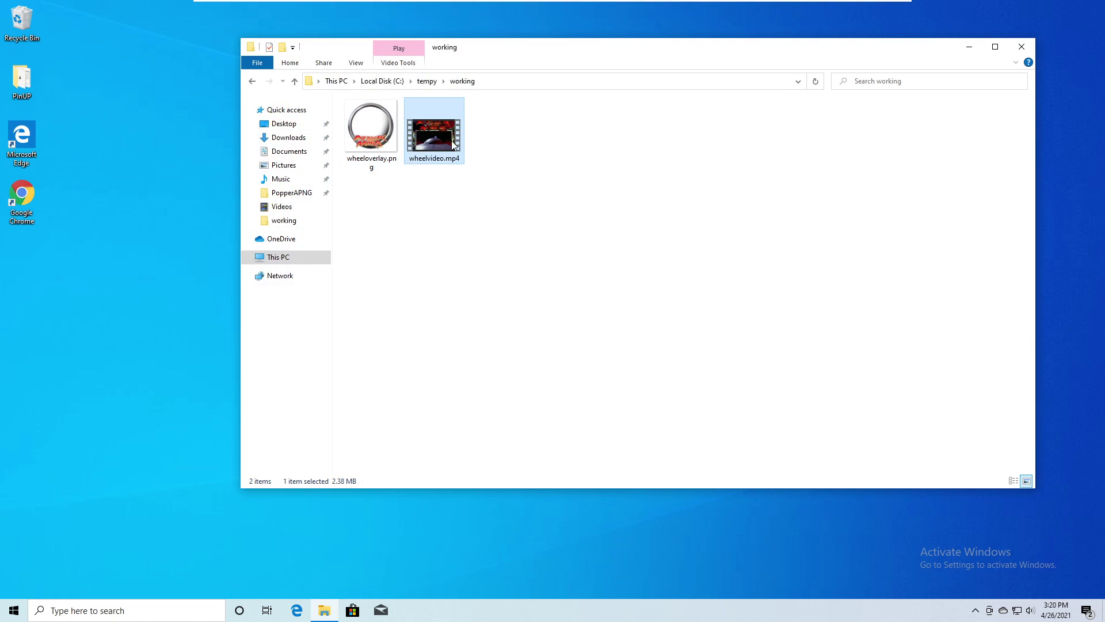
# - Copy wheeloverlay.png and wheelvideo.mp4 from the working folder
pyautogui.moveTo(473, 226); pyautogui.dragTo(367, 144)
pyautogui.rightClick(369, 157)
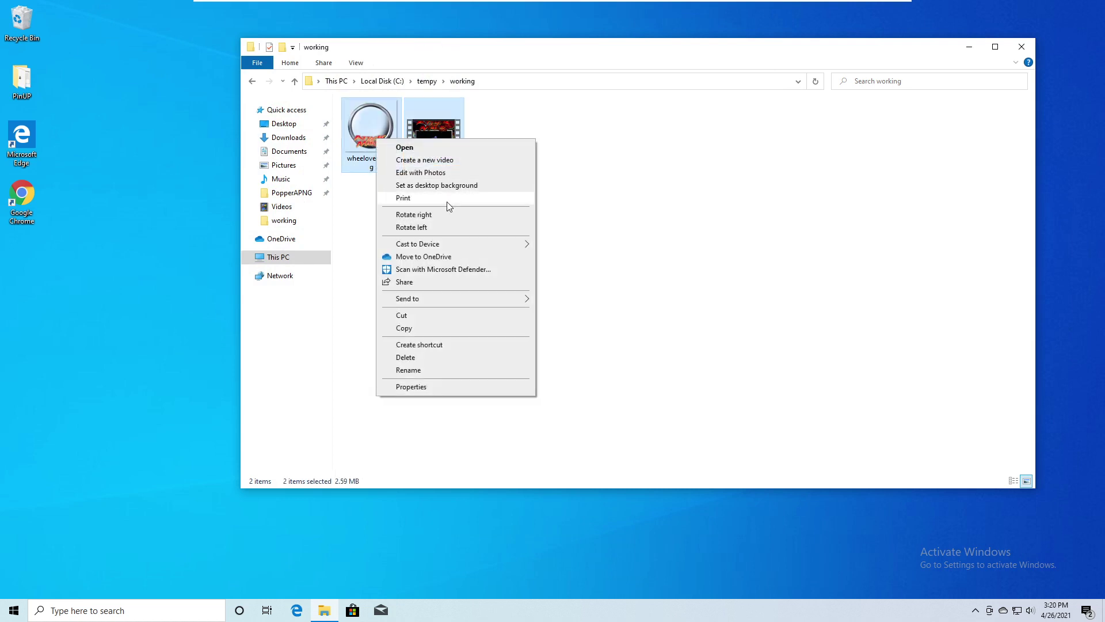
pyautogui.click(469, 327)
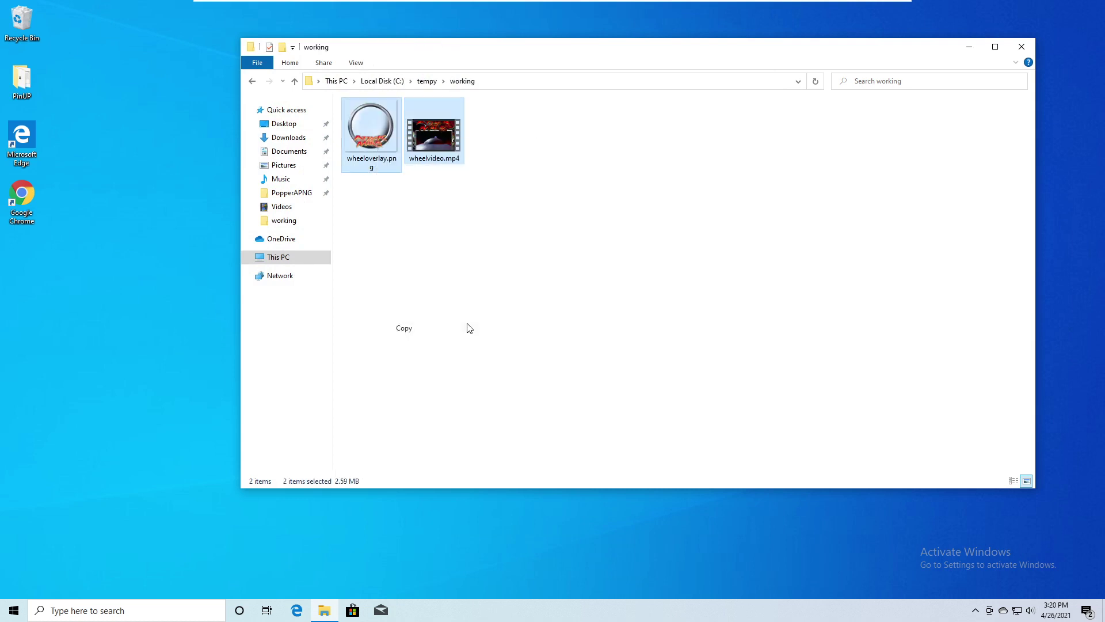
# - Paste both wheel files into the tempy > PopperAPNG folder
pyautogui.click(429, 81)
pyautogui.doubleClick(395, 118)
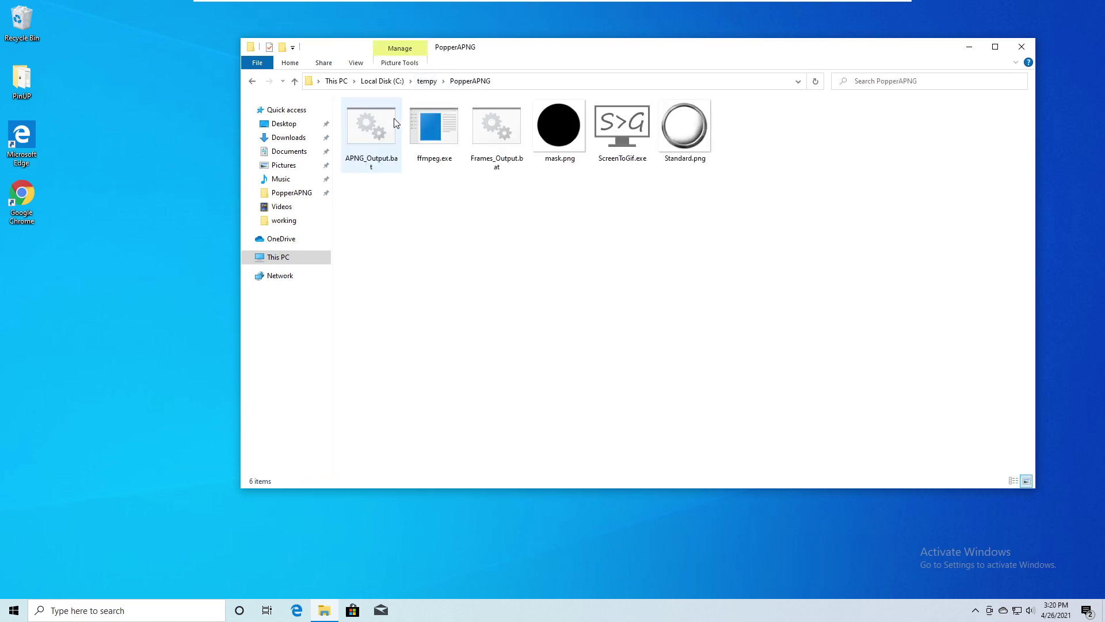
pyautogui.rightClick(533, 248)
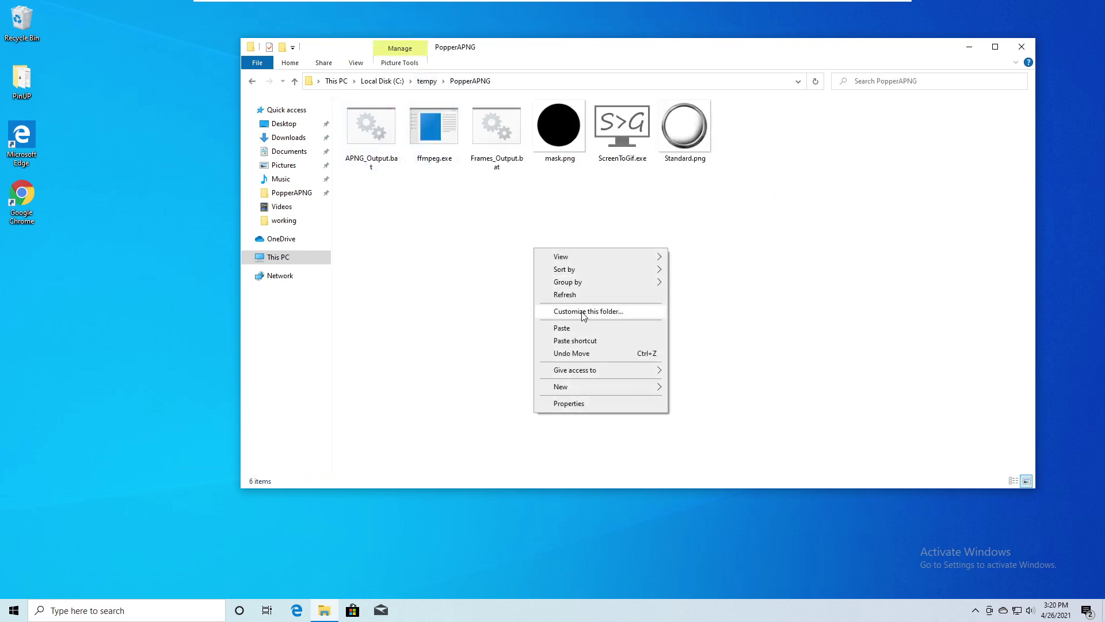
pyautogui.click(581, 326)
pyautogui.click(573, 318)
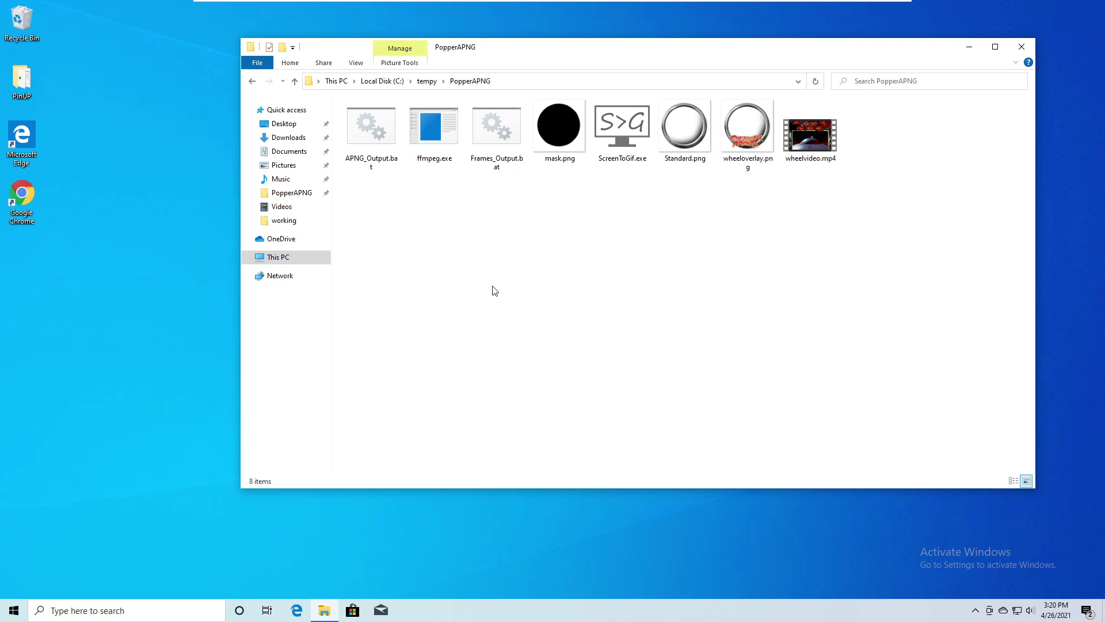
# - Run APNG_Output.bat to generate the 35.9 MB output.apng in PopperAPNG
pyautogui.click(378, 163)
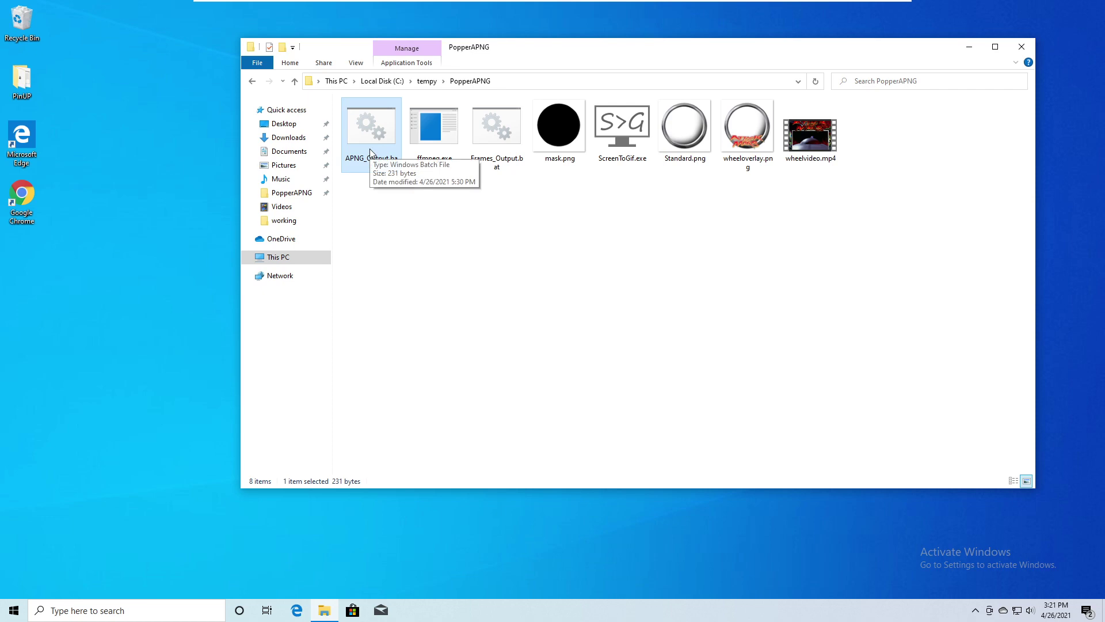
pyautogui.doubleClick(370, 152)
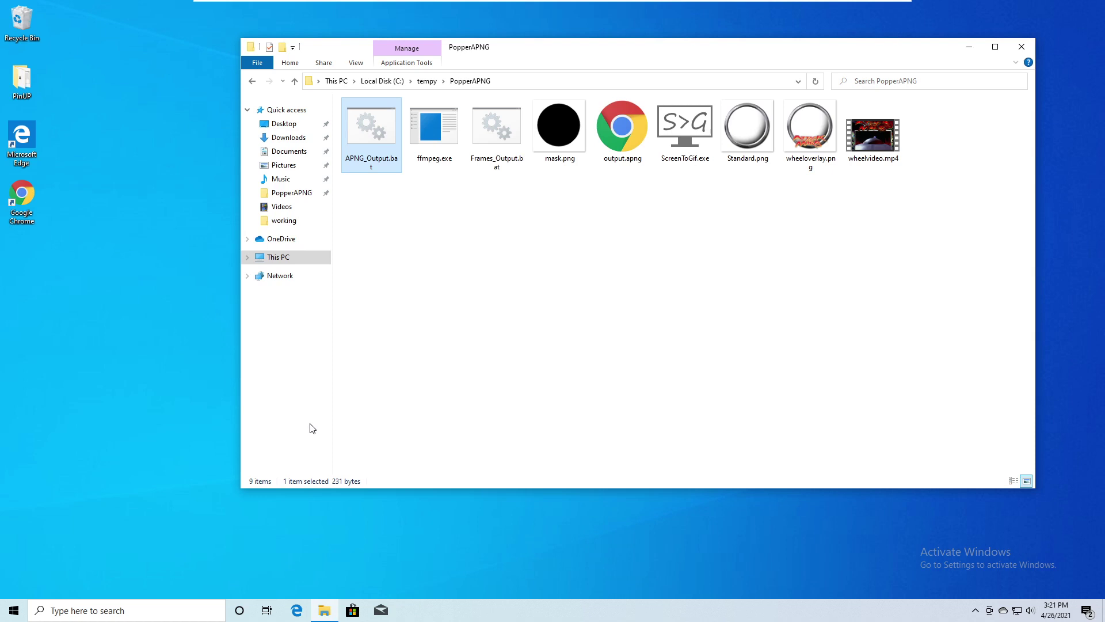
pyautogui.click(694, 236)
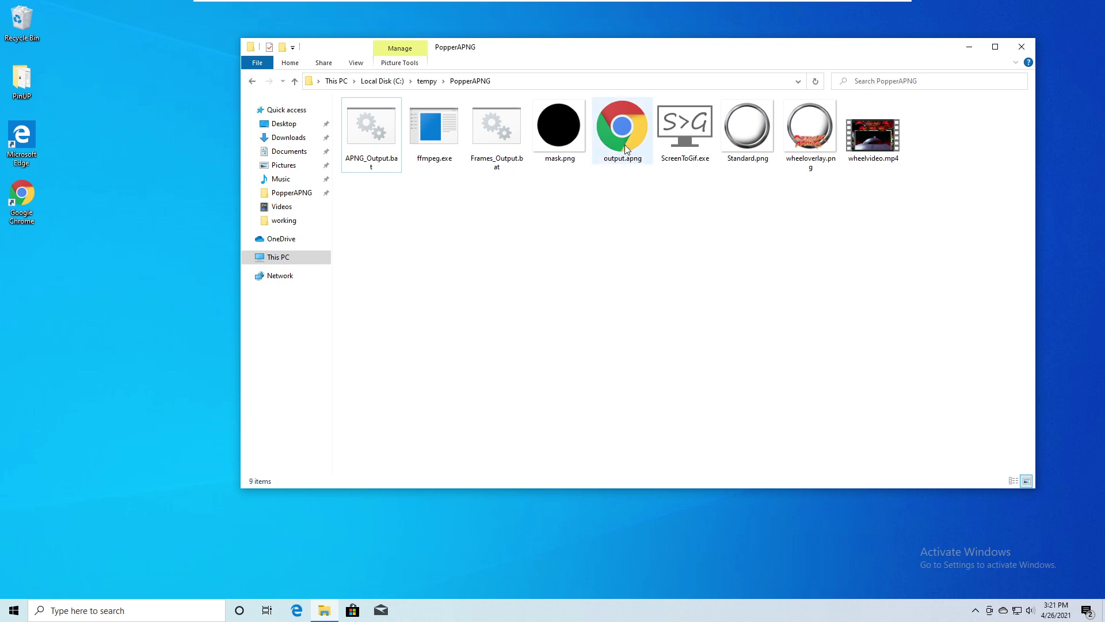
pyautogui.moveTo(617, 143)
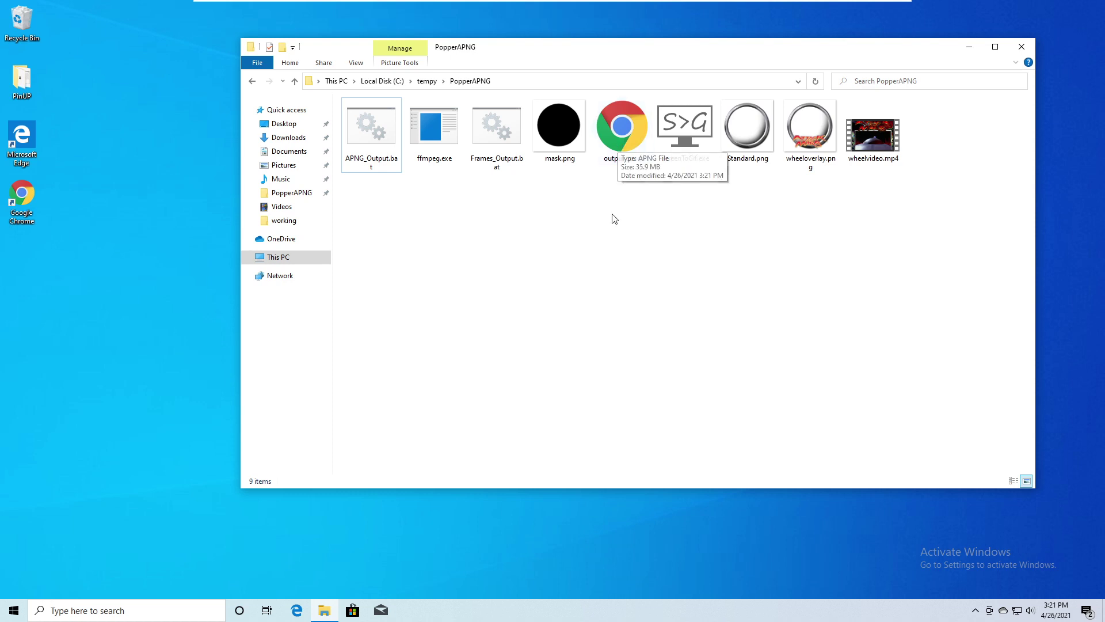
pyautogui.doubleClick(621, 146)
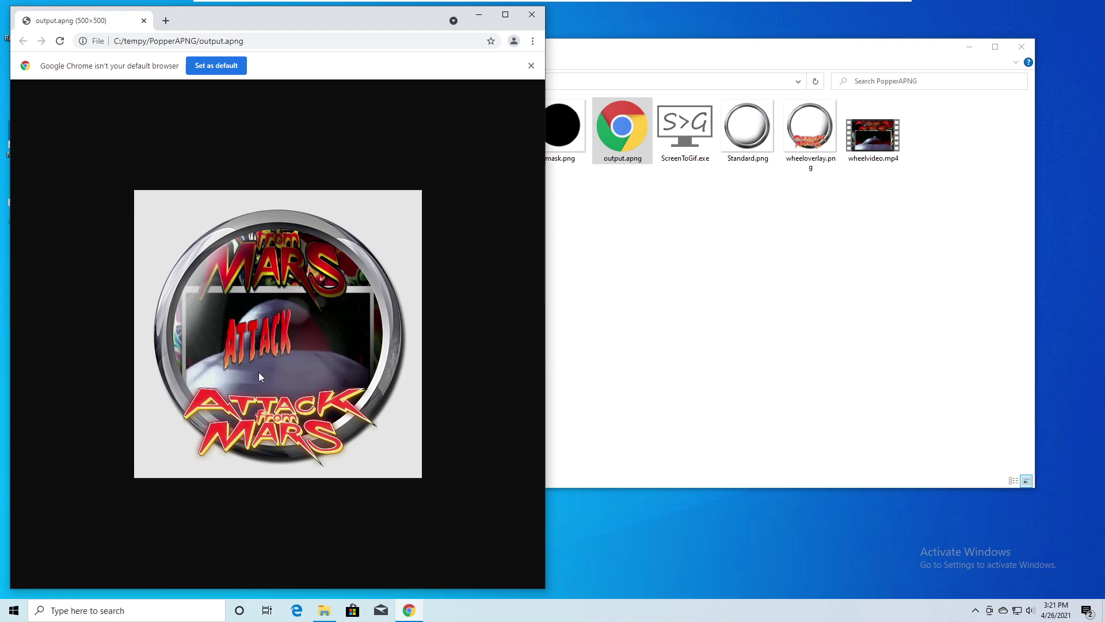
pyautogui.click(531, 15)
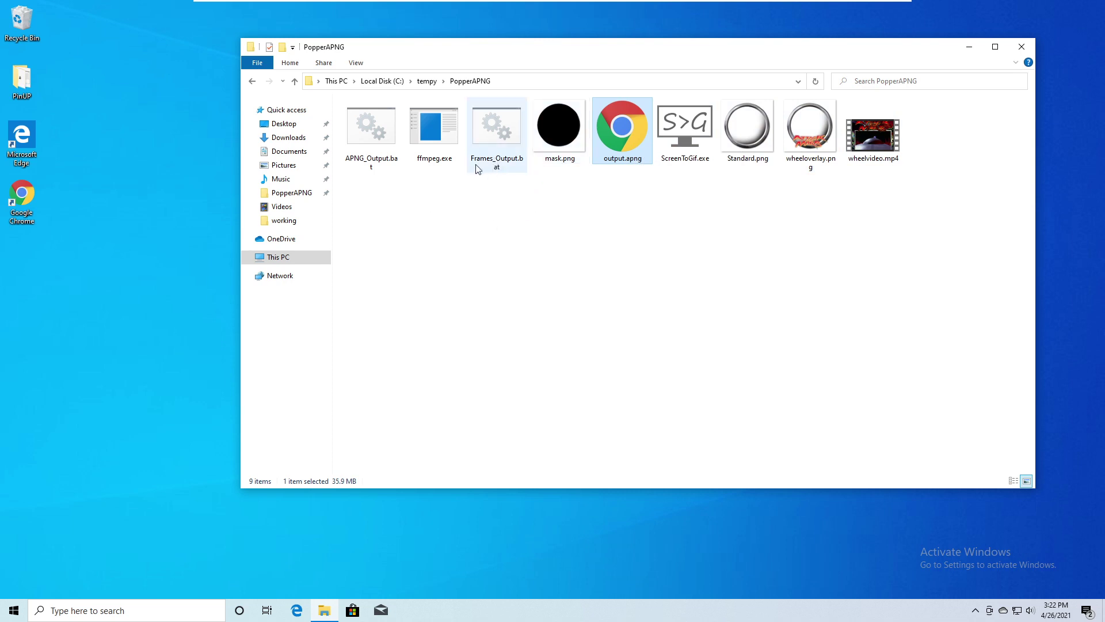
# - Run Frames_Output.bat and check the extracted frames in the new PopperOutput folder
pyautogui.doubleClick(497, 142)
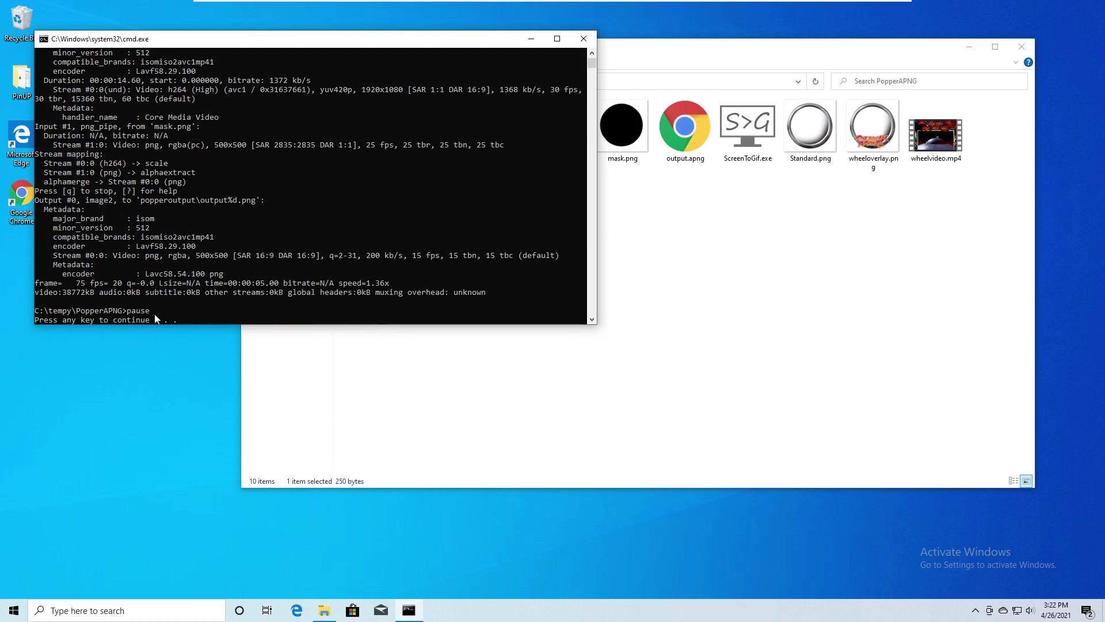
pyautogui.press('Return')
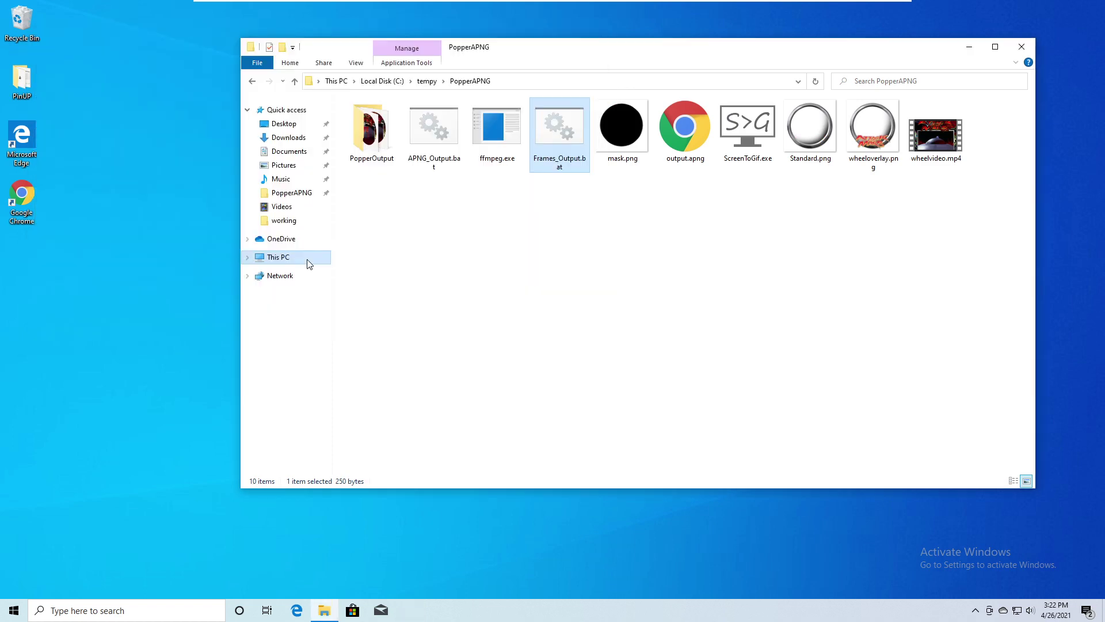
pyautogui.doubleClick(374, 142)
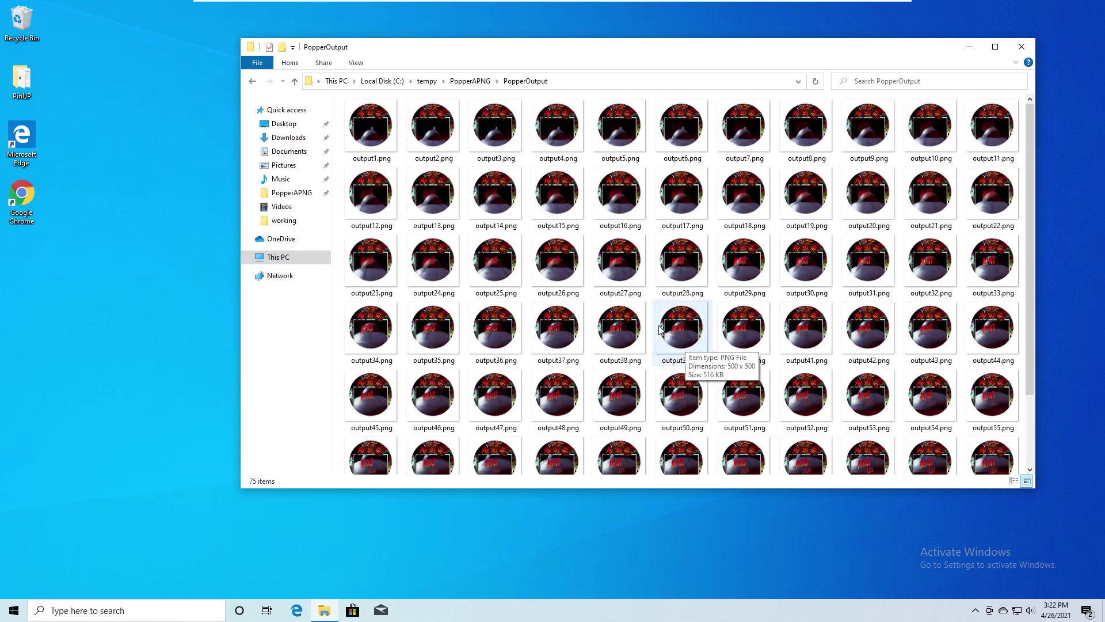
pyautogui.click(467, 81)
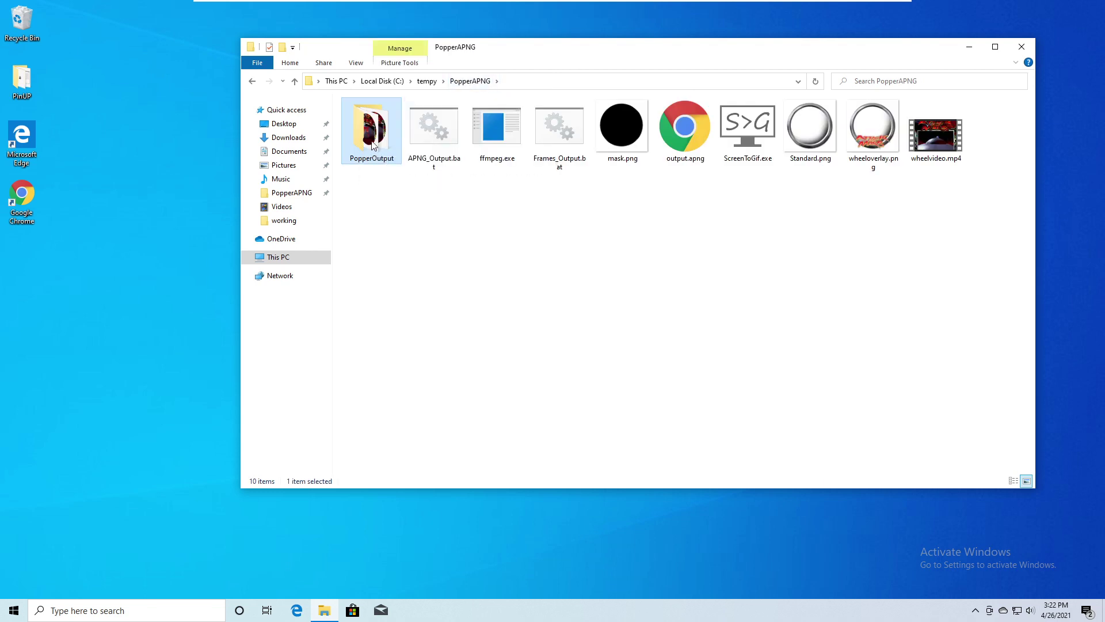
# - Rename the PopperOutput folder to AFMWork
pyautogui.press('F2')
pyautogui.write('AFMWork')
pyautogui.press('Return')
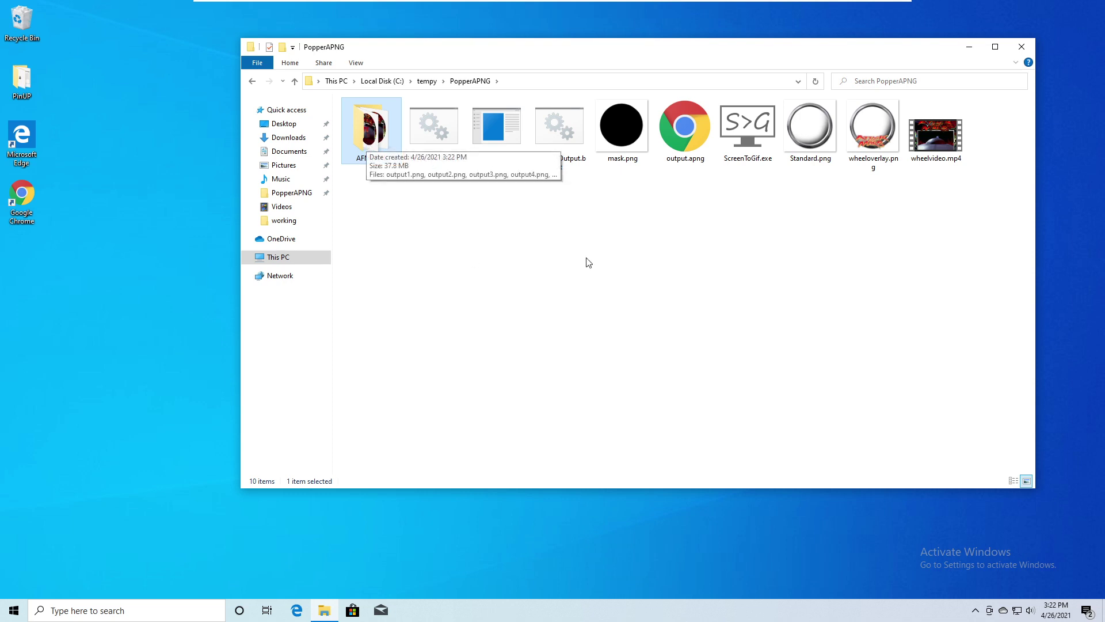
pyautogui.click(723, 259)
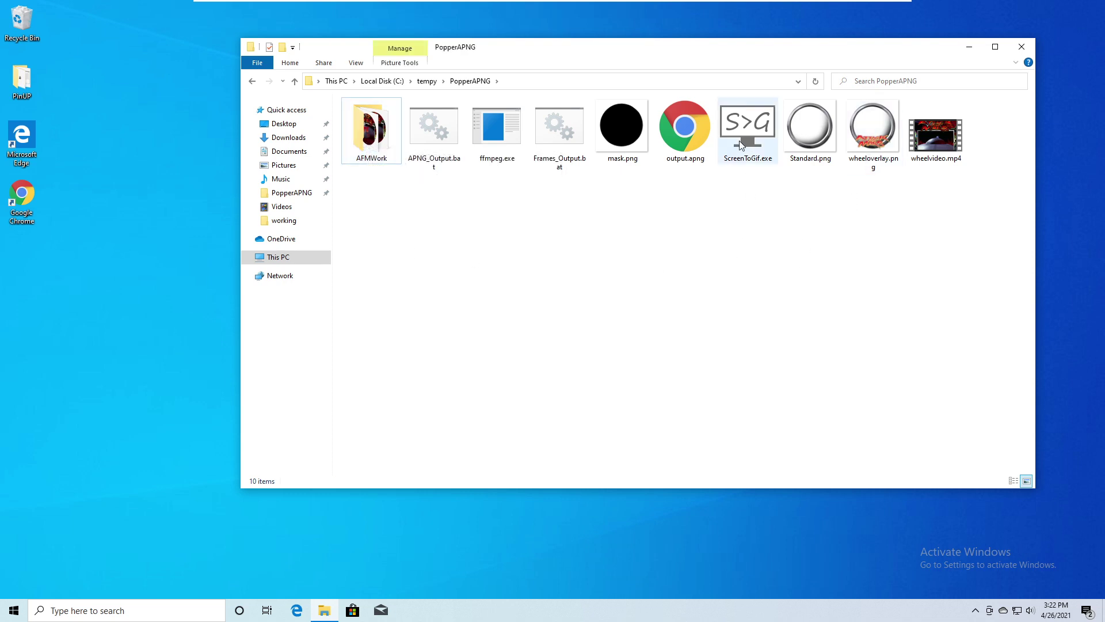
# - Launch ScreenToGif and open its editor window
pyautogui.doubleClick(741, 130)
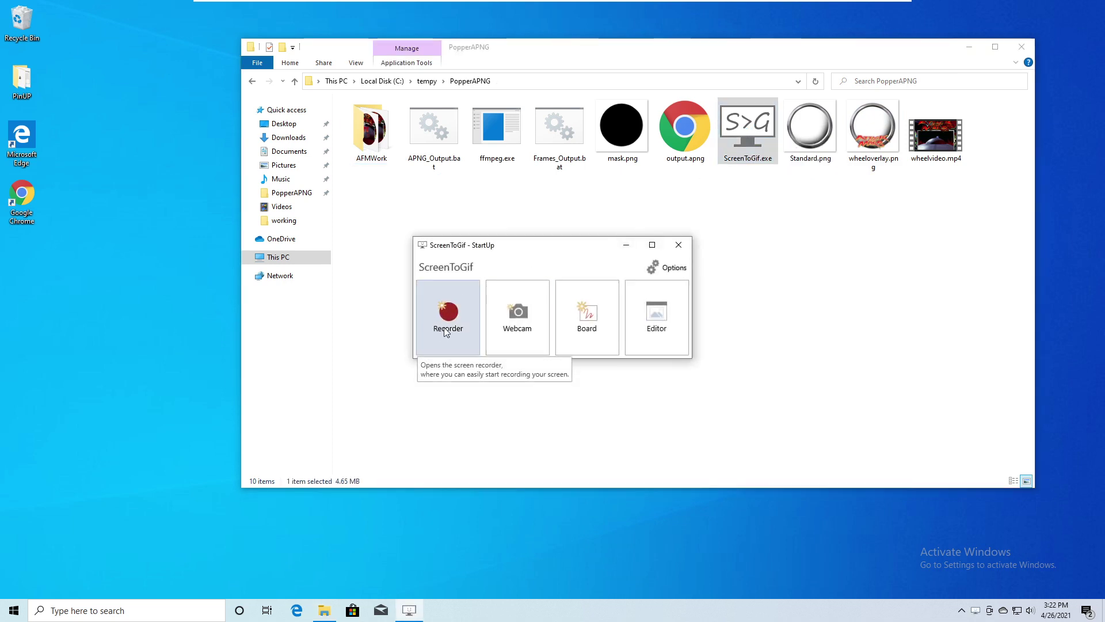
pyautogui.click(659, 327)
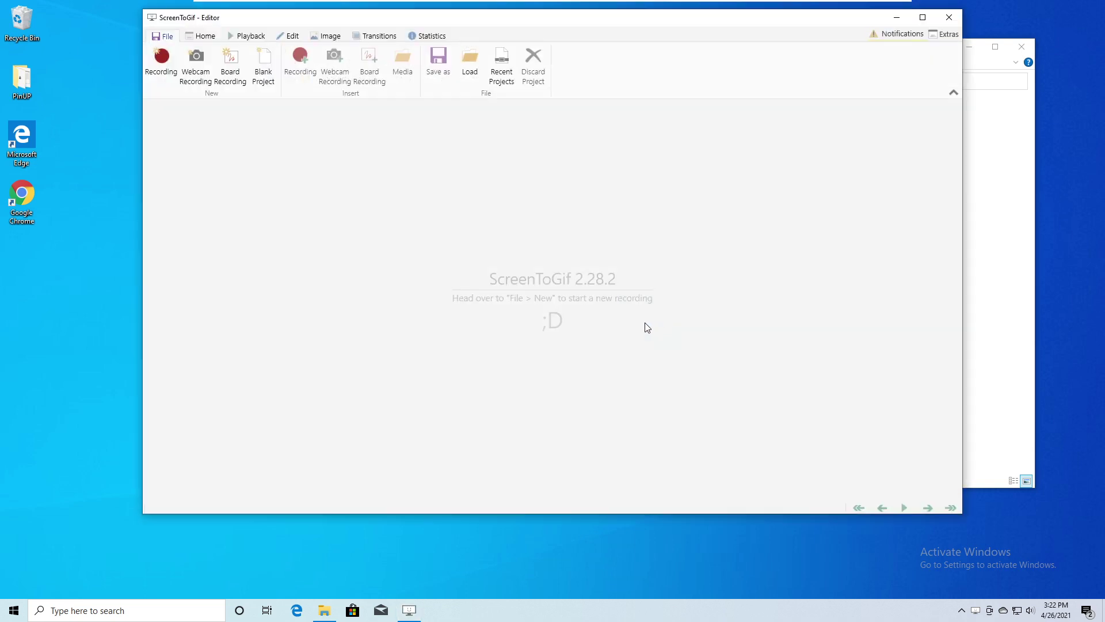
pyautogui.moveTo(464, 24); pyautogui.dragTo(460, 46)
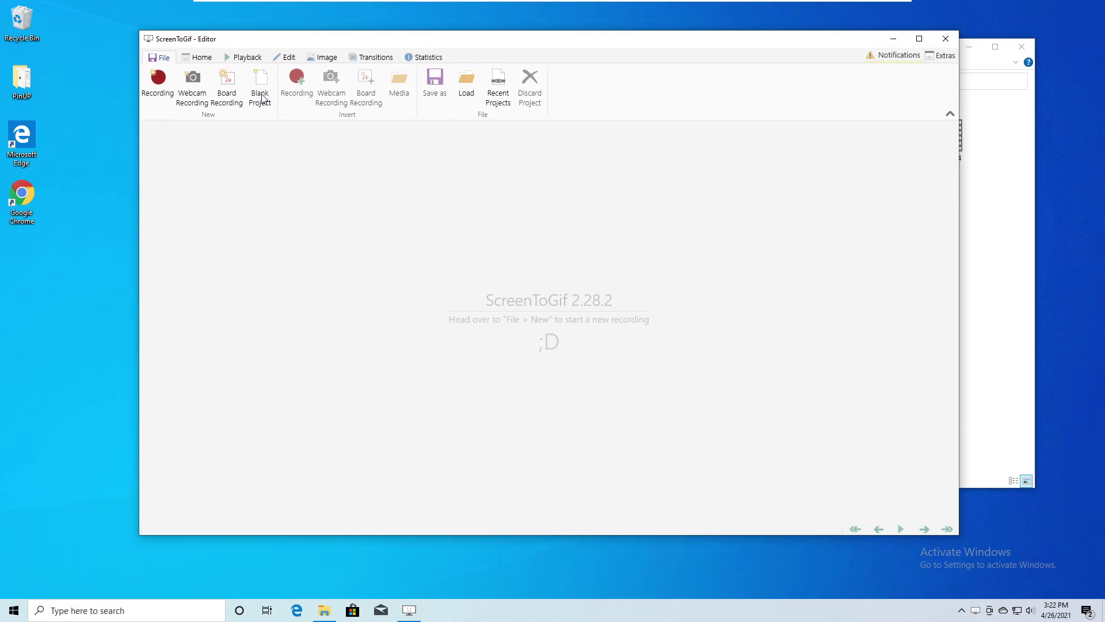
# - Load all 75 PNG frames from the AFMWork folder into the editor
pyautogui.click(466, 91)
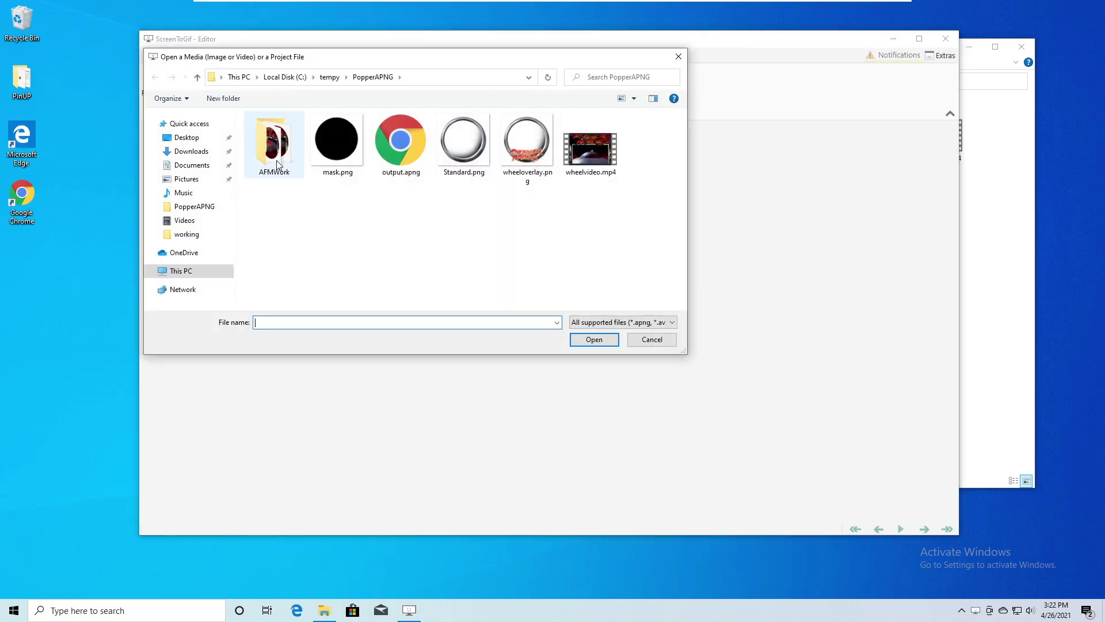
pyautogui.doubleClick(275, 157)
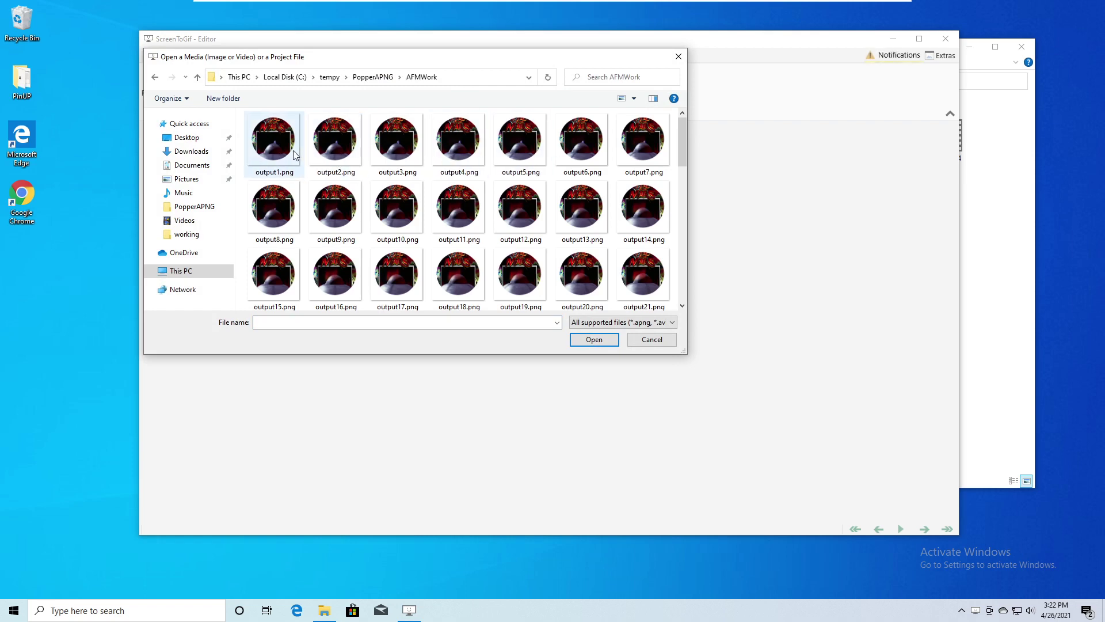
pyautogui.click(293, 155)
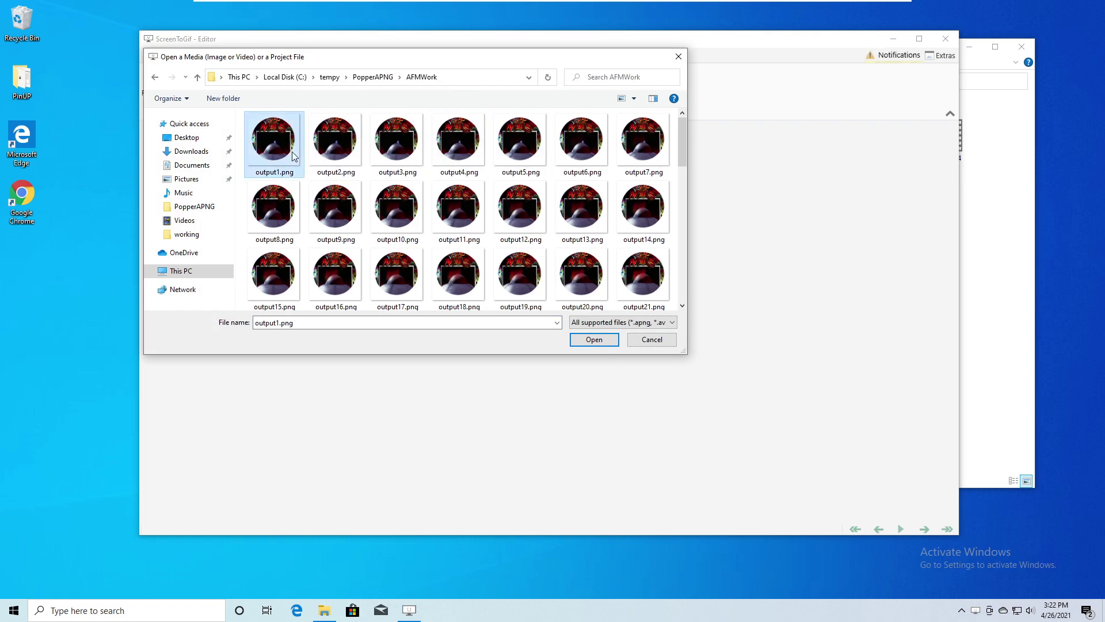
pyautogui.hotkey('ctrl', 'a')
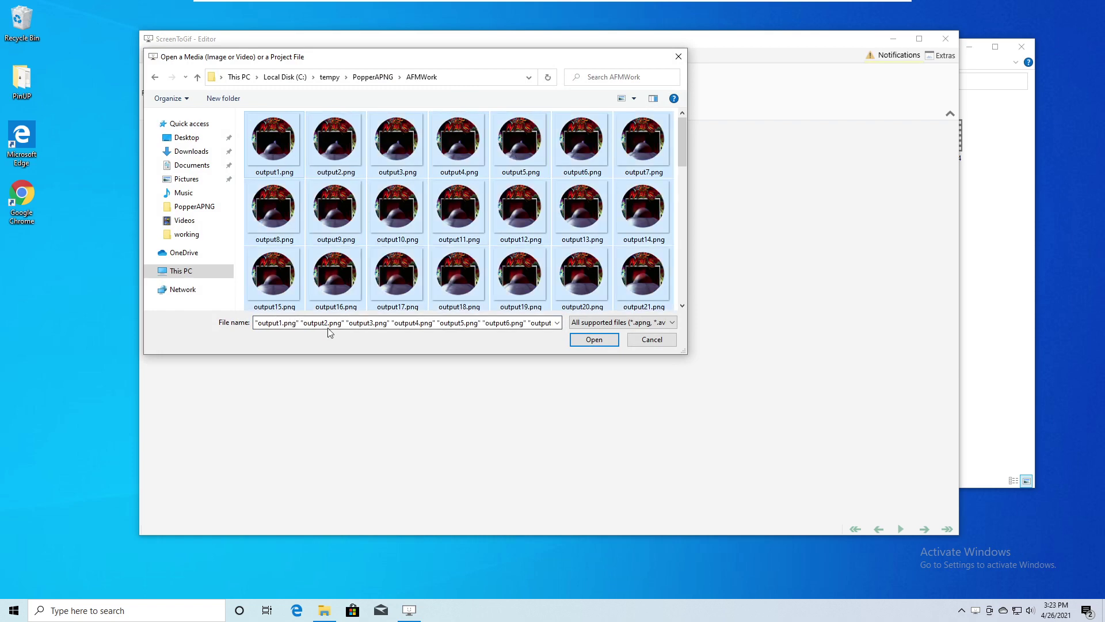
pyautogui.click(595, 340)
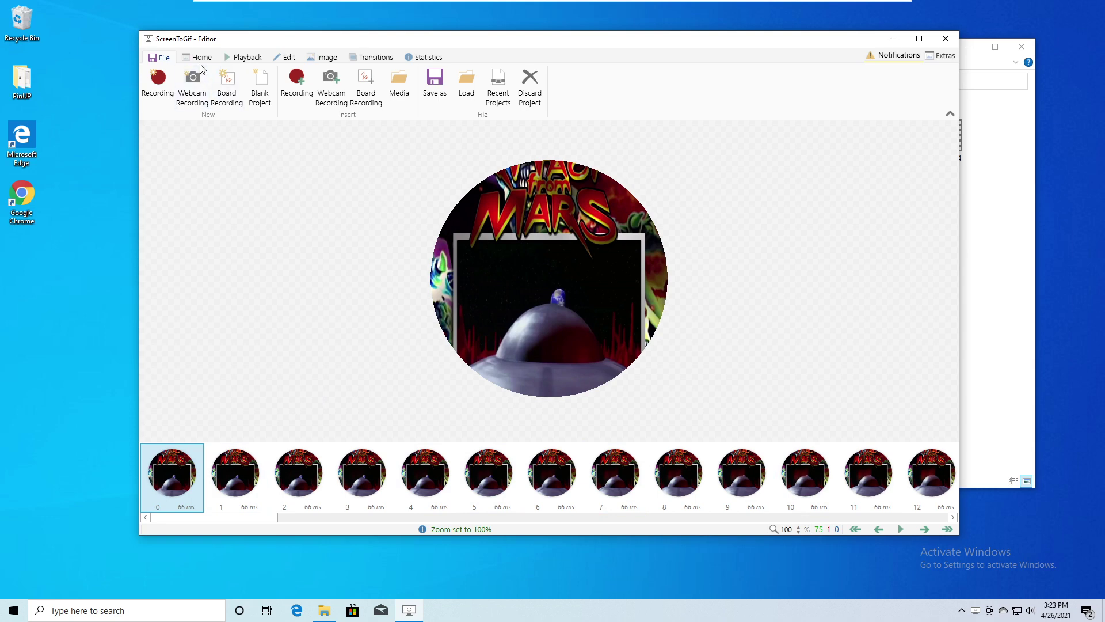
# - Play the imported wheel animation, then stop playback
pyautogui.click(243, 57)
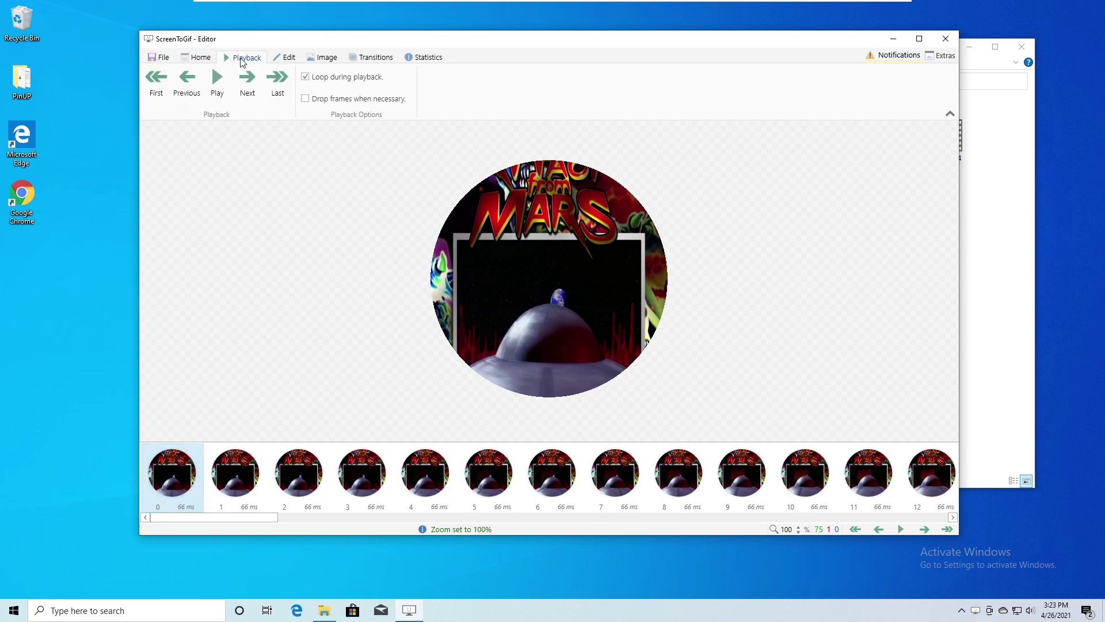
pyautogui.click(217, 84)
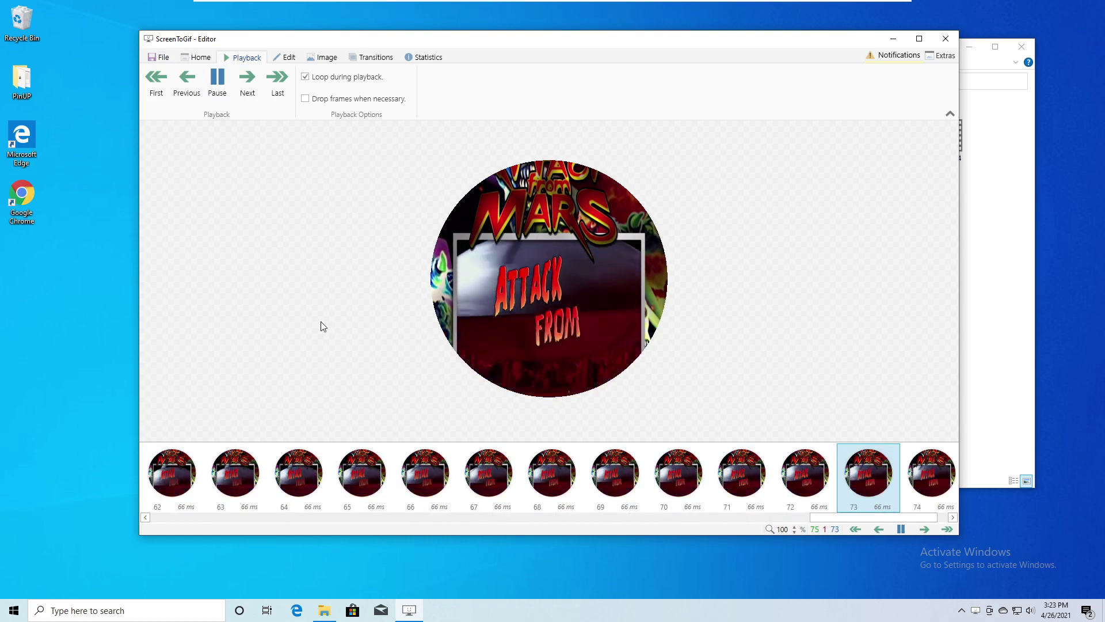
pyautogui.press('space')
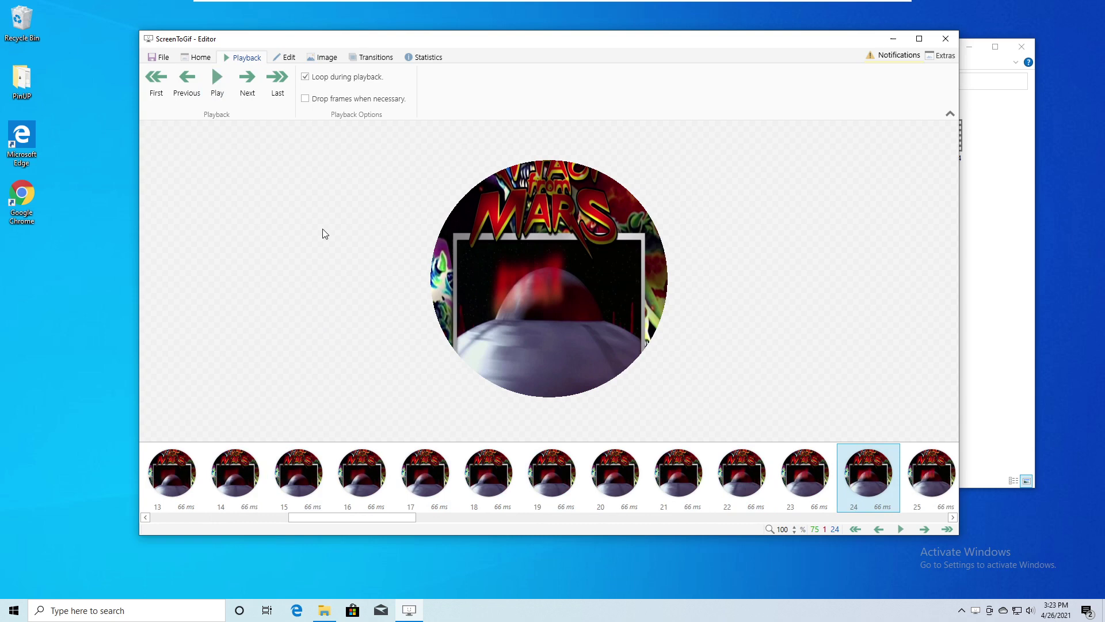
# - Step forward through the frames, then back toward frame 16
pyautogui.click(545, 473)
pyautogui.click(678, 473)
pyautogui.click(742, 473)
pyautogui.click(863, 477)
pyautogui.click(805, 473)
pyautogui.click(741, 473)
pyautogui.click(678, 473)
pyautogui.click(615, 473)
pyautogui.click(552, 473)
pyautogui.click(488, 473)
pyautogui.click(425, 473)
pyautogui.click(351, 477)
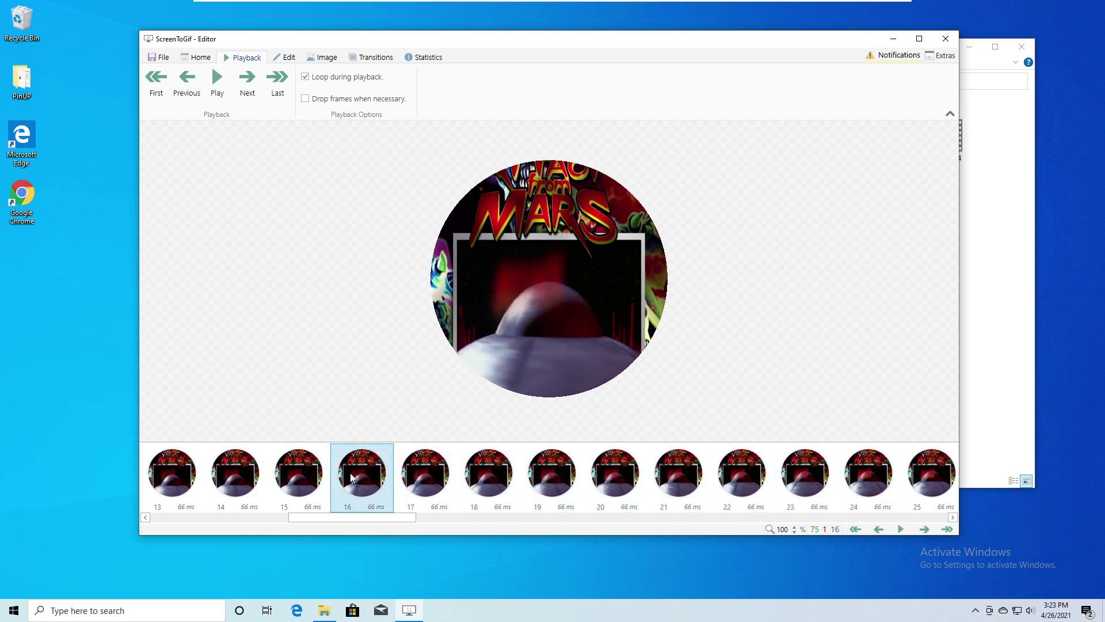
# - Load wheeloverlay.png from PopperAPNG as the Watermark image at 100% opacity and scale
pyautogui.click(284, 57)
pyautogui.click(197, 57)
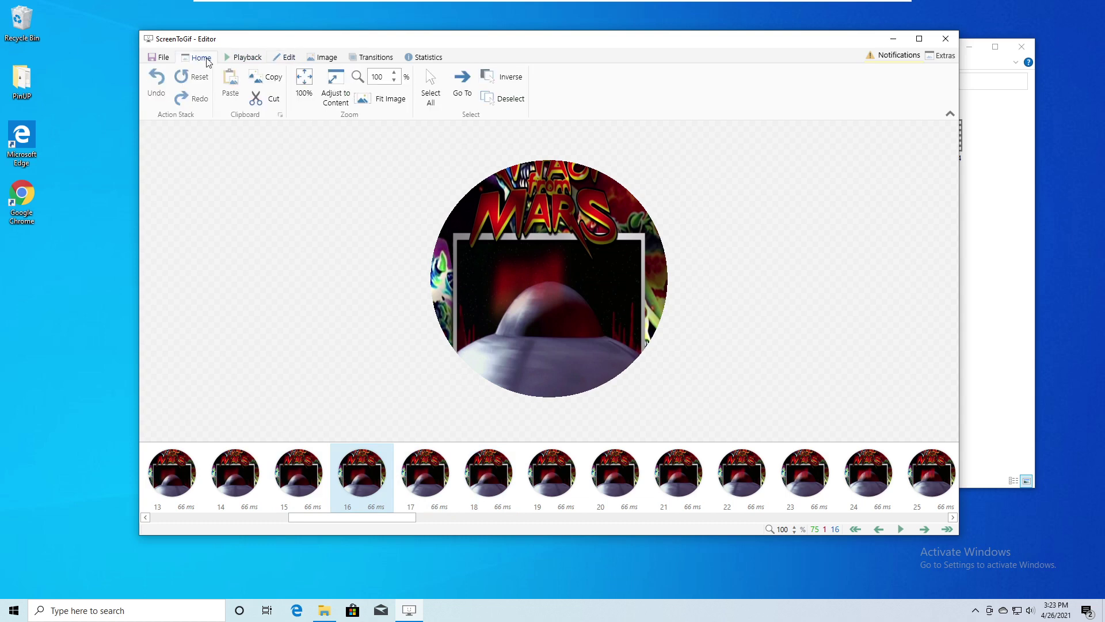
pyautogui.click(288, 58)
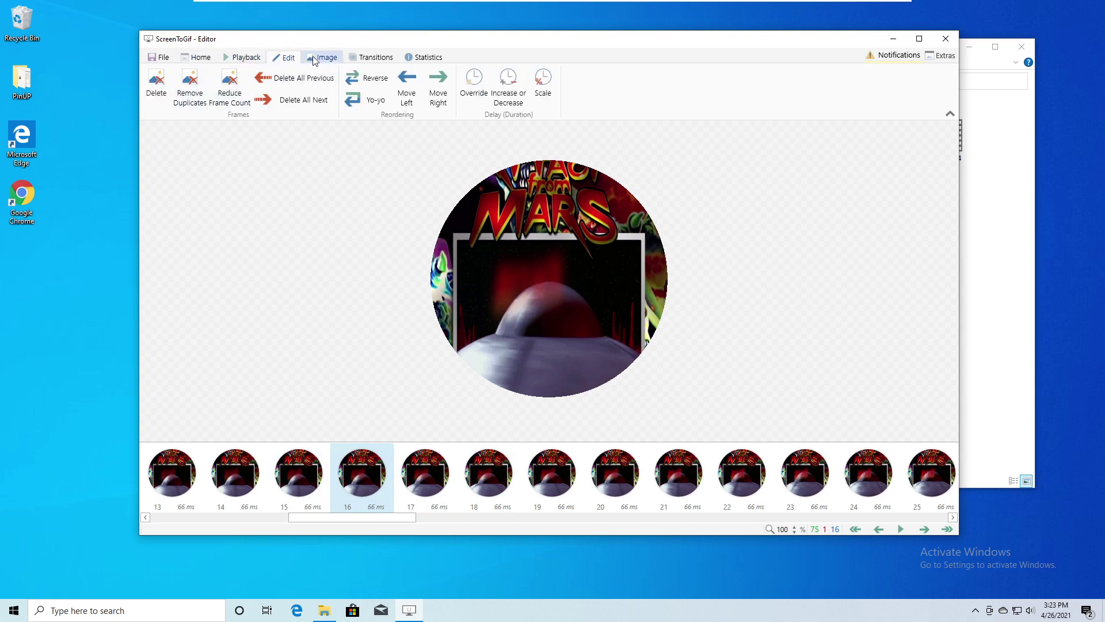
pyautogui.click(318, 58)
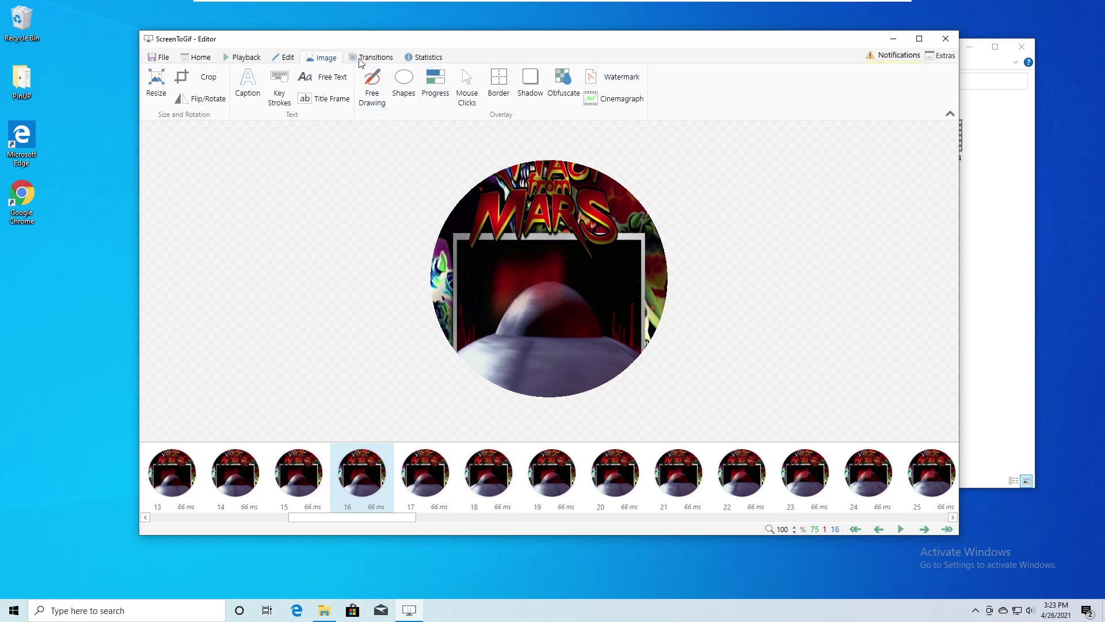
pyautogui.click(608, 76)
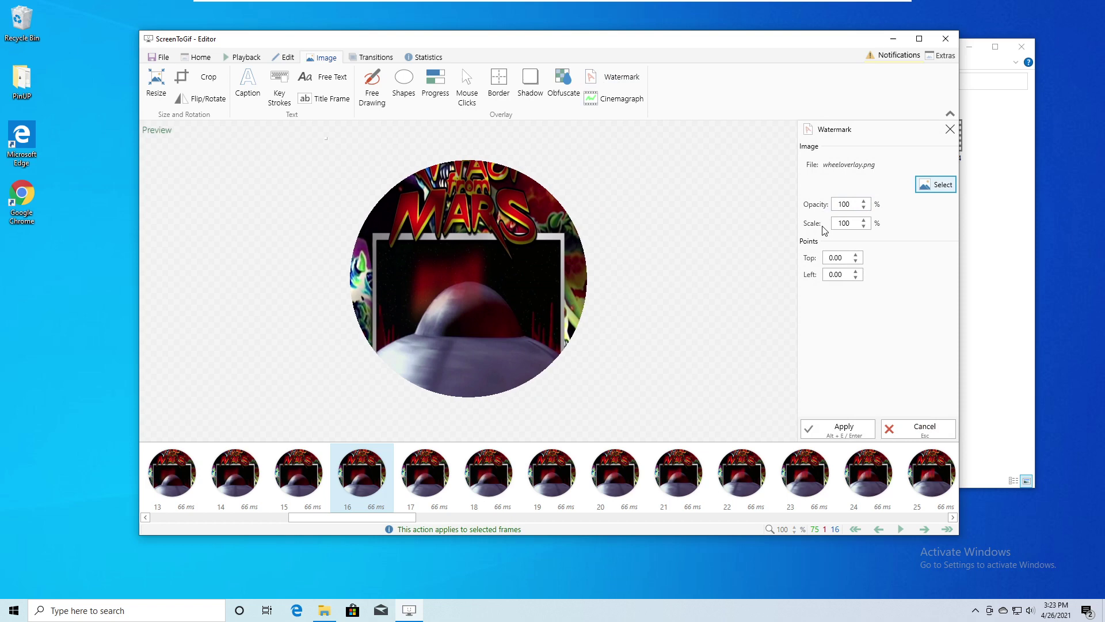
pyautogui.click(928, 186)
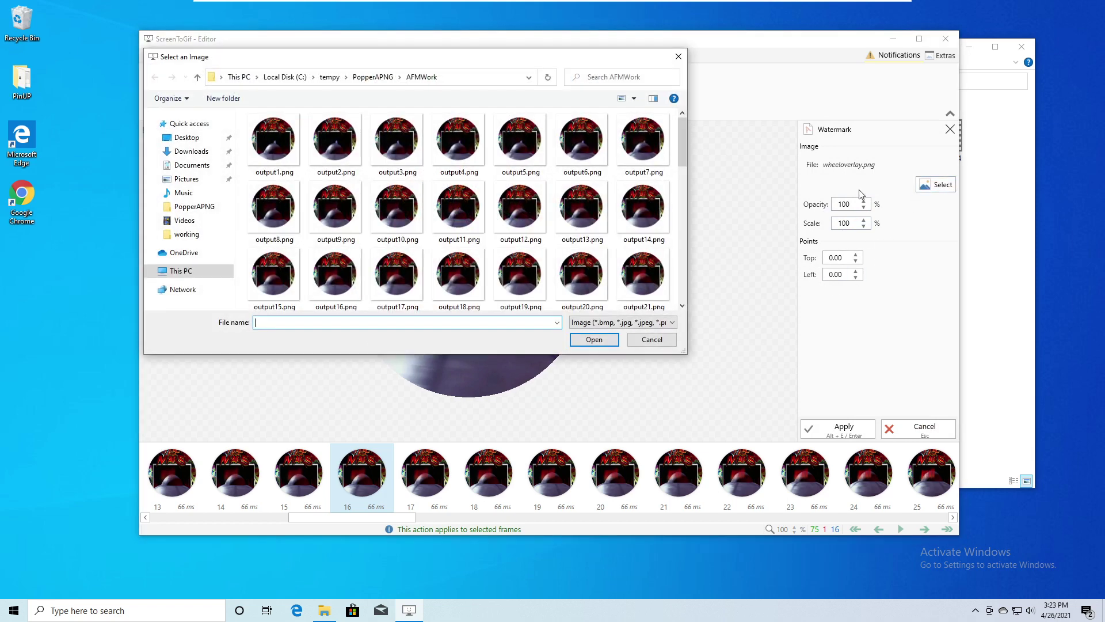
pyautogui.click(373, 77)
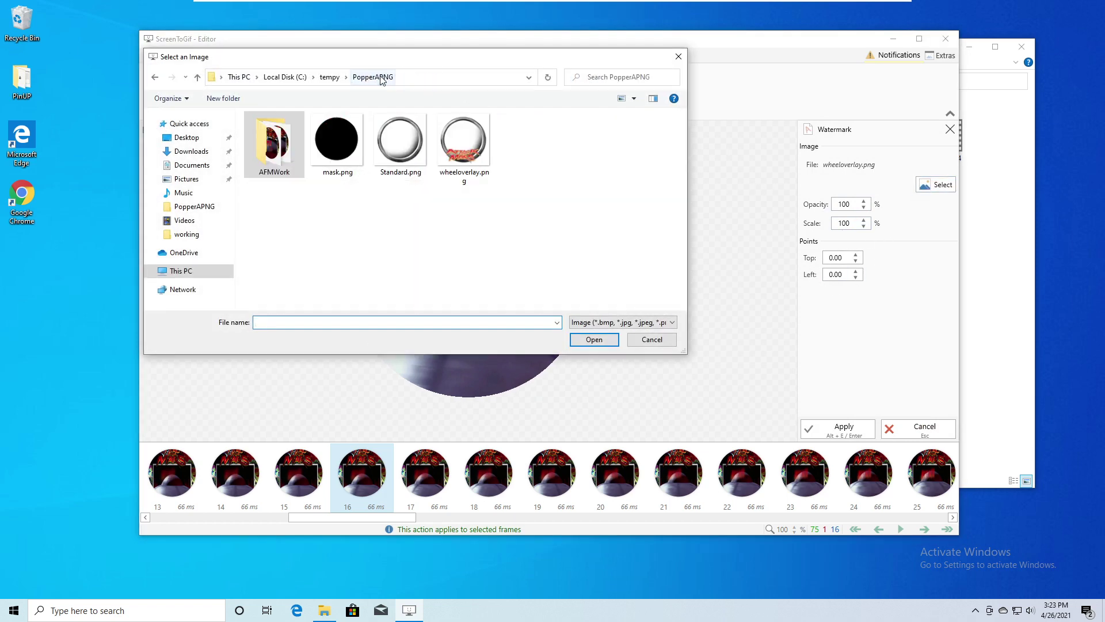
pyautogui.doubleClick(467, 166)
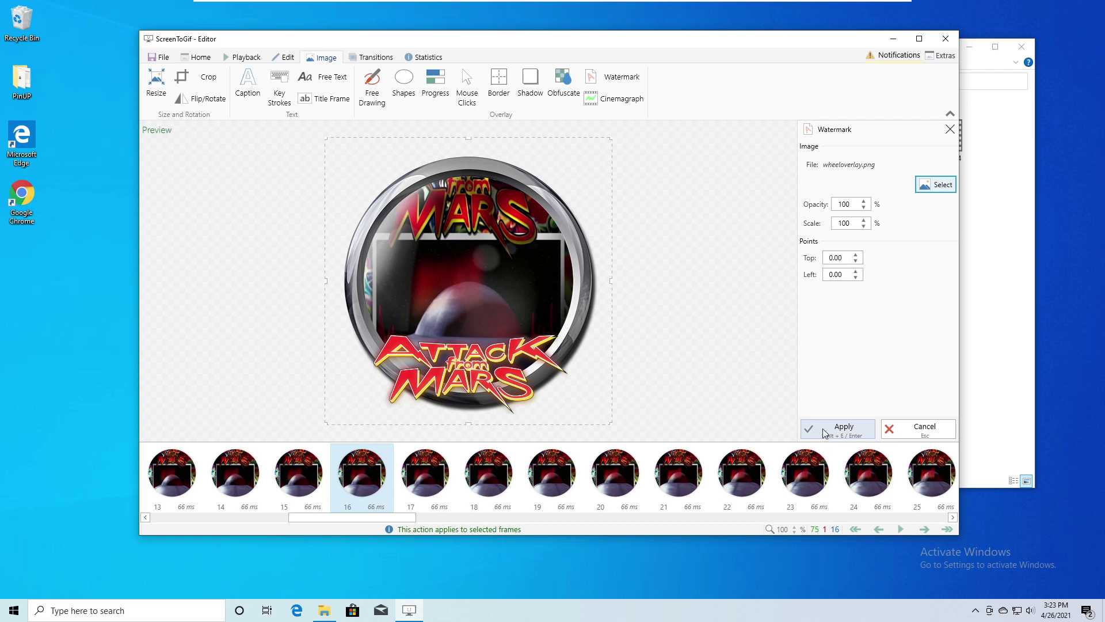
# - Apply the chrome wheel watermark to all 75 frames
pyautogui.click(445, 489)
pyautogui.hotkey('ctrl', 'a')
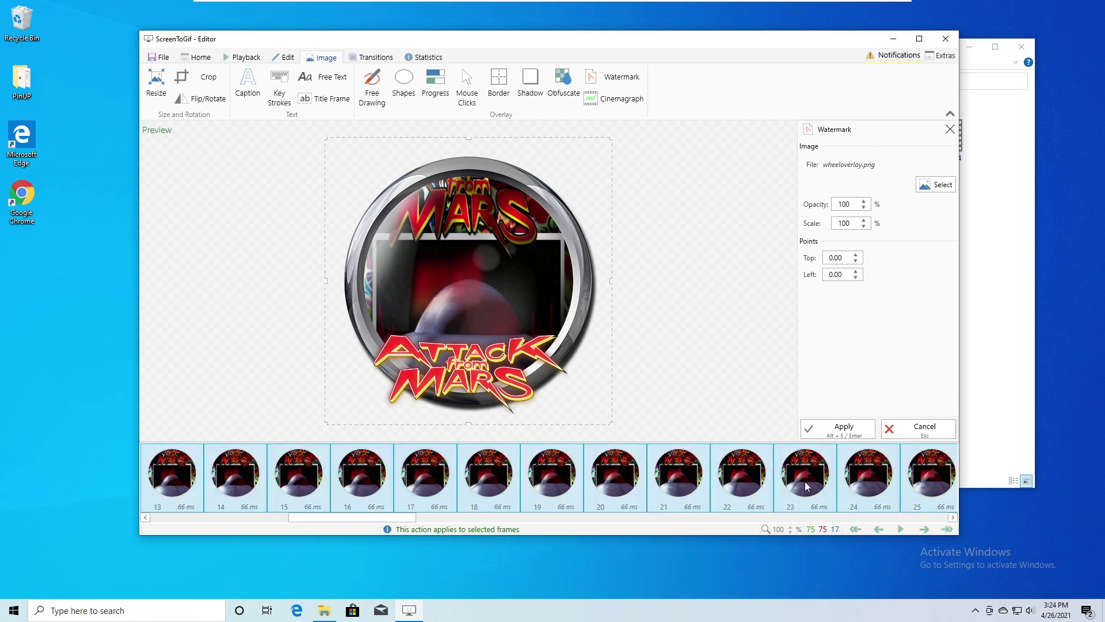
pyautogui.click(844, 428)
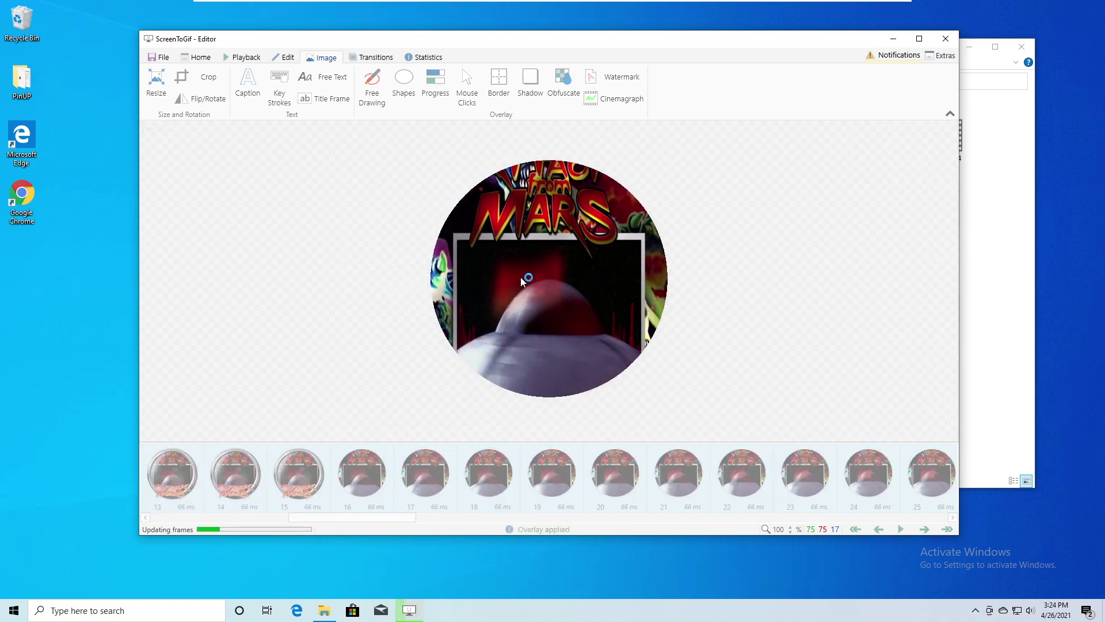
# - Play the overlaid animation and pause it on frame 34
pyautogui.click(297, 464)
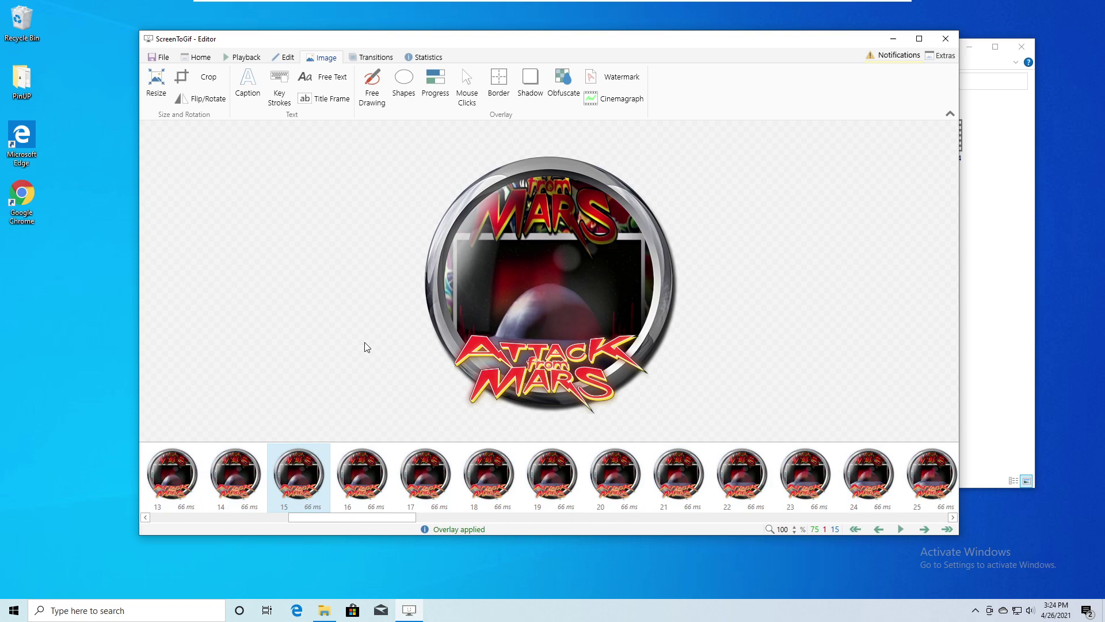
pyautogui.click(246, 57)
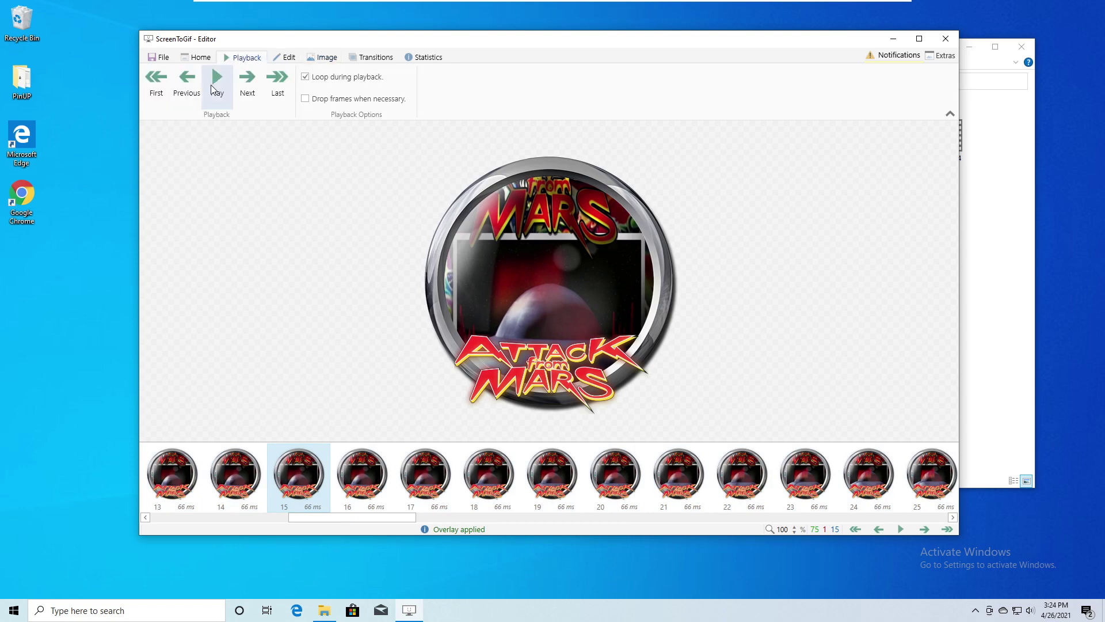
pyautogui.click(215, 84)
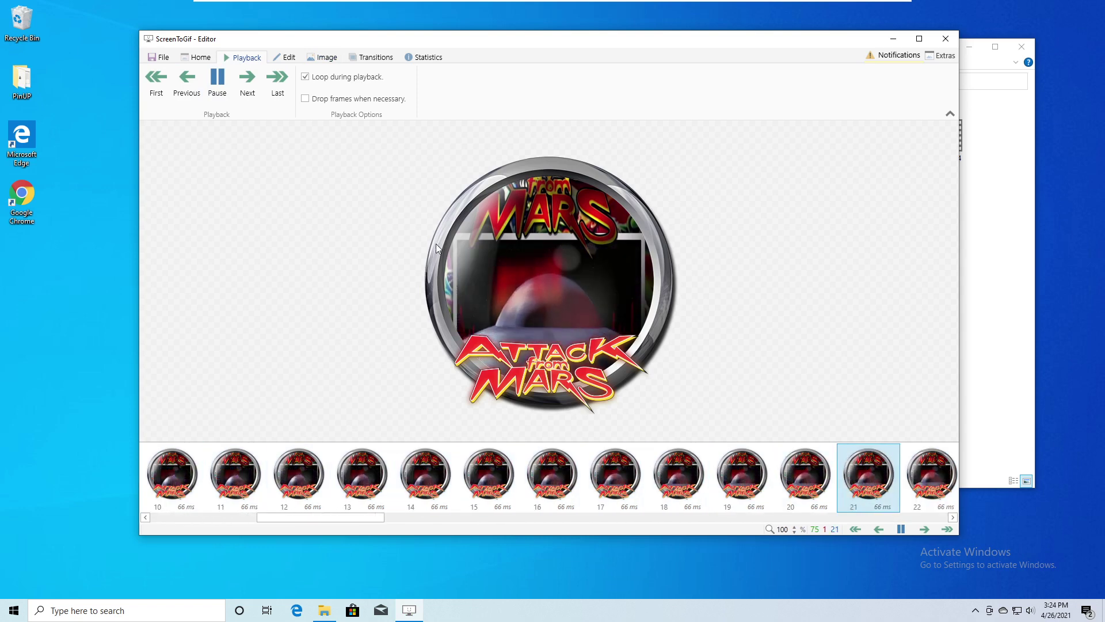
pyautogui.click(217, 77)
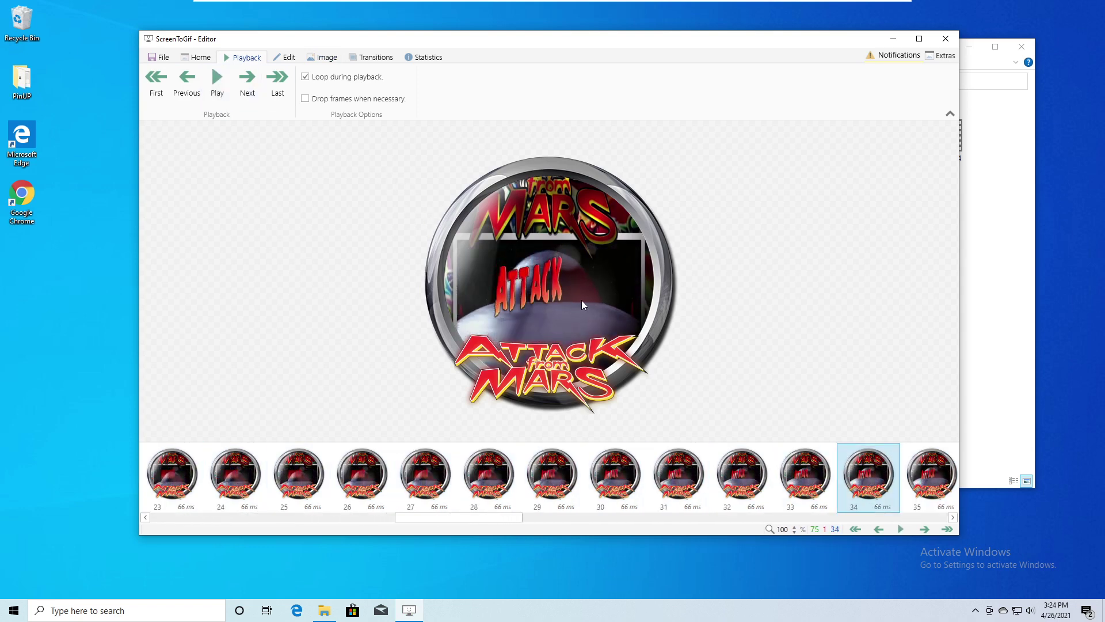
pyautogui.click(155, 59)
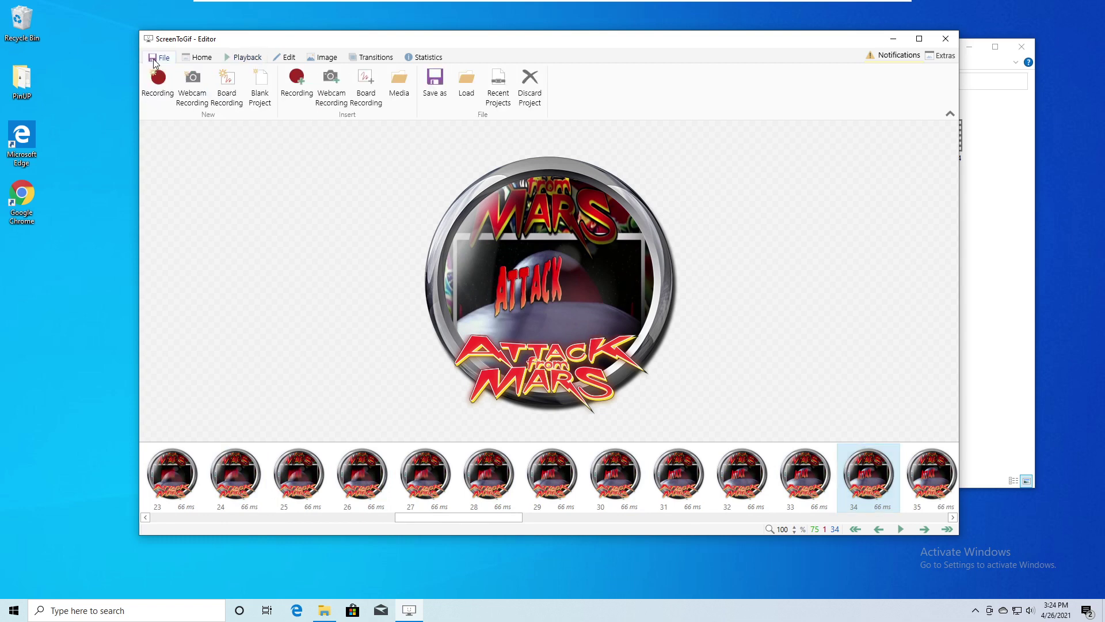
# - Set Save as to Apng with the Default (.apng) preset, exporting as AFM_APNG
pyautogui.click(435, 86)
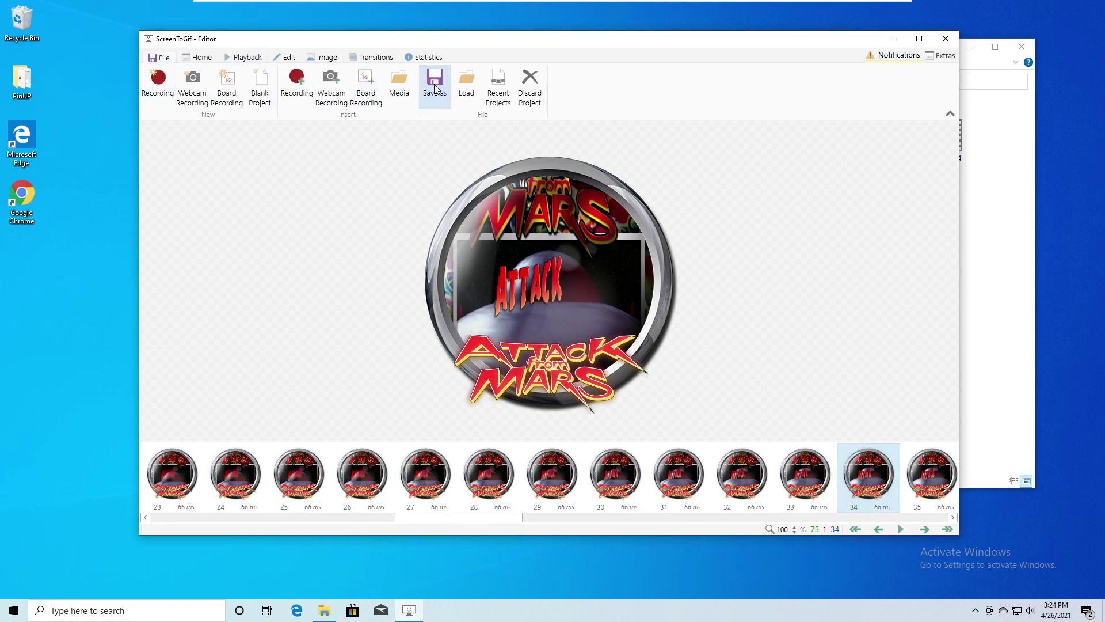
pyautogui.click(926, 39)
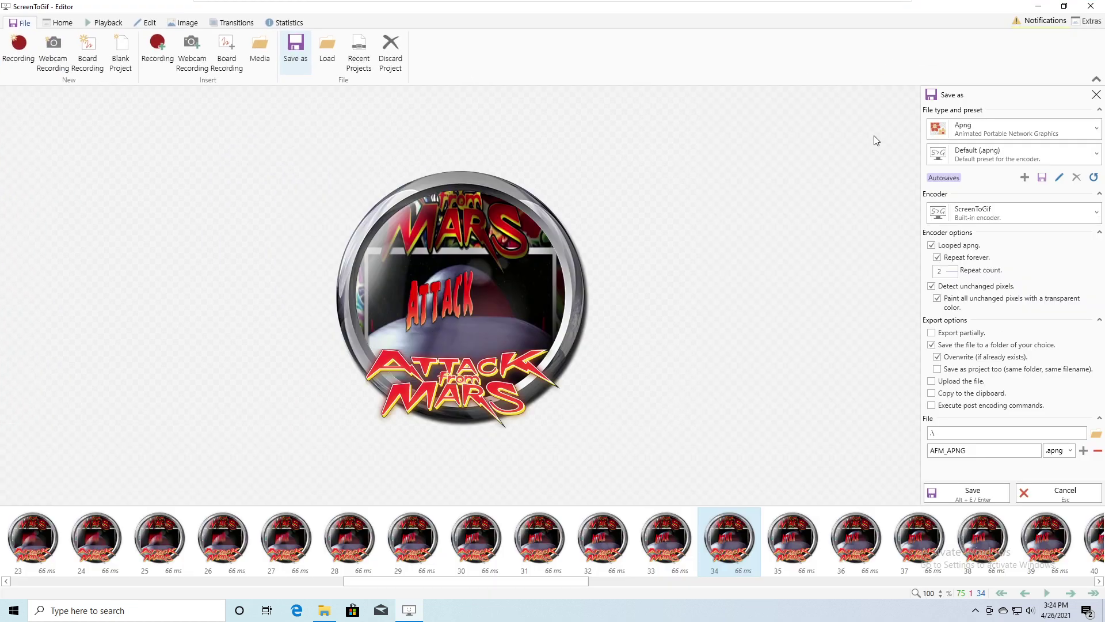
pyautogui.click(967, 129)
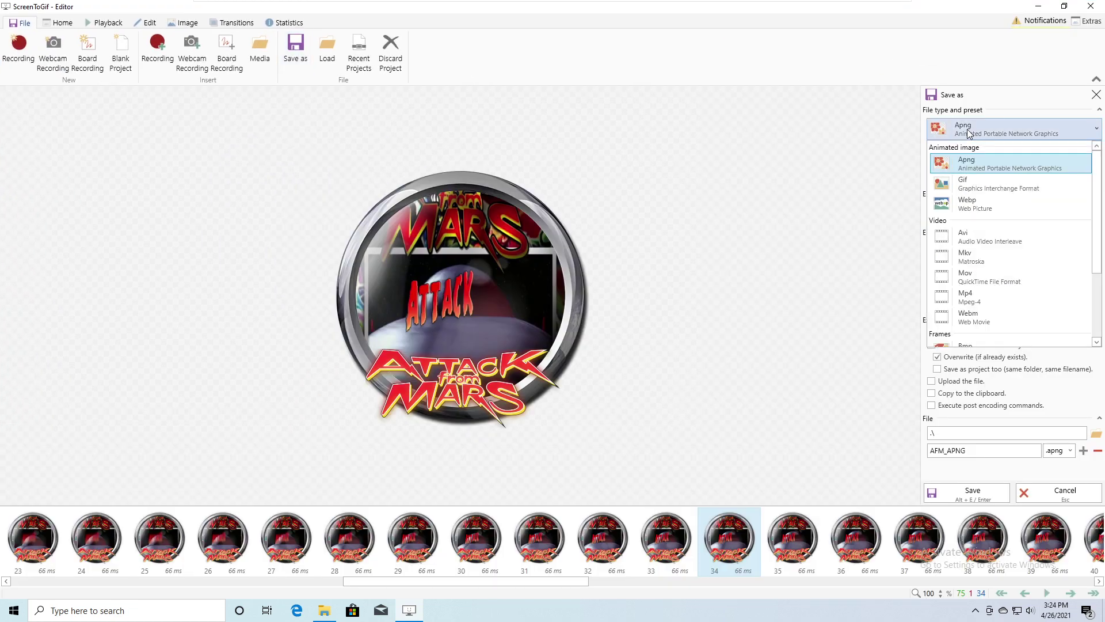
pyautogui.click(971, 164)
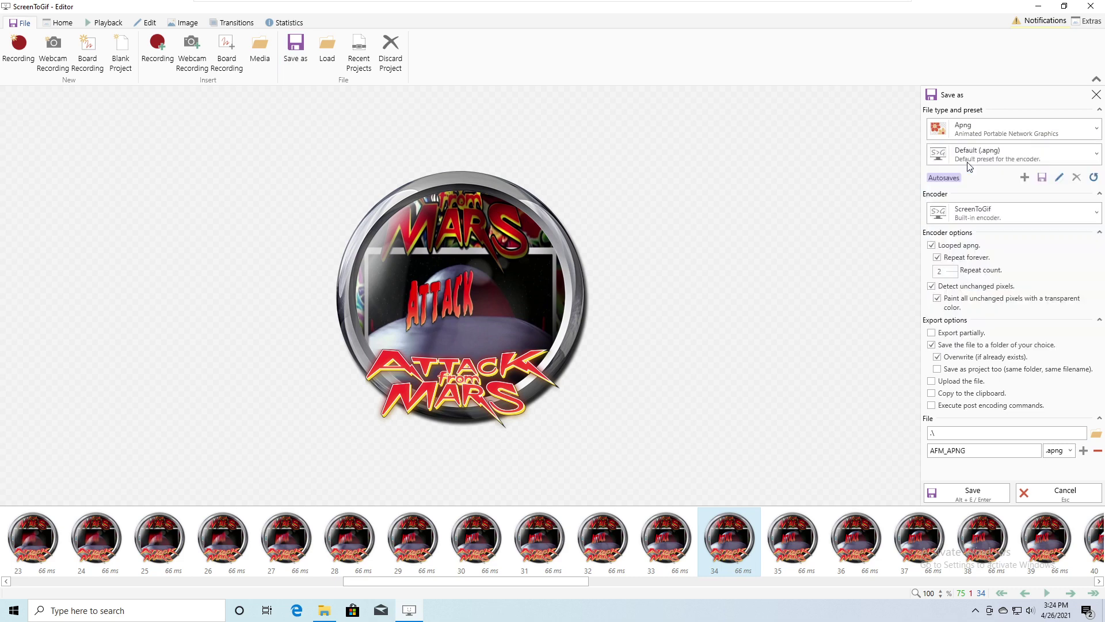
pyautogui.click(978, 152)
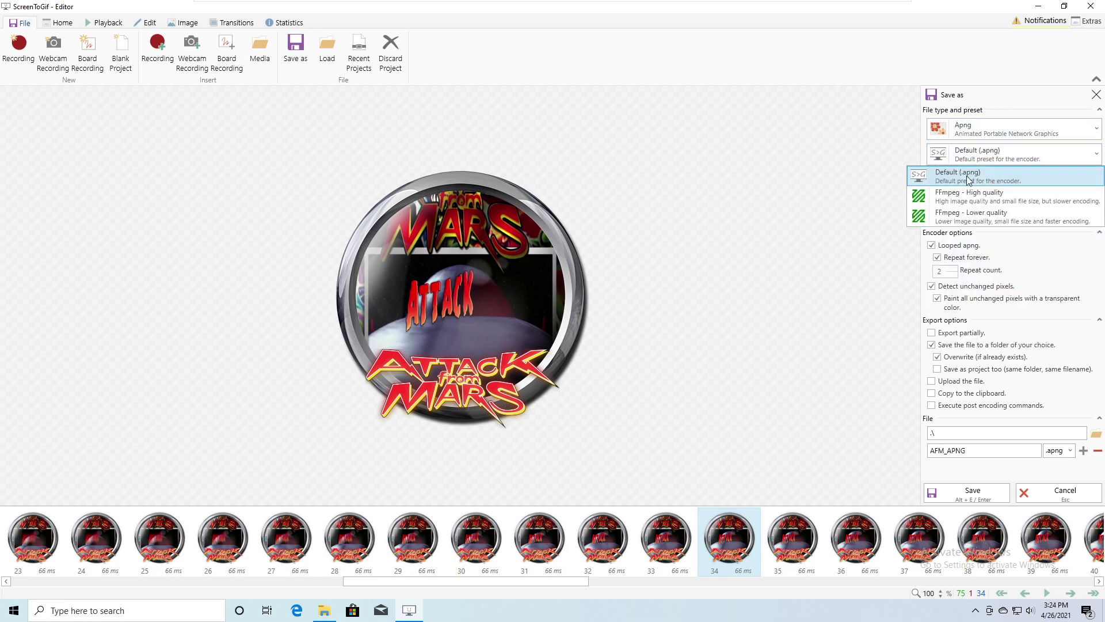
pyautogui.click(967, 175)
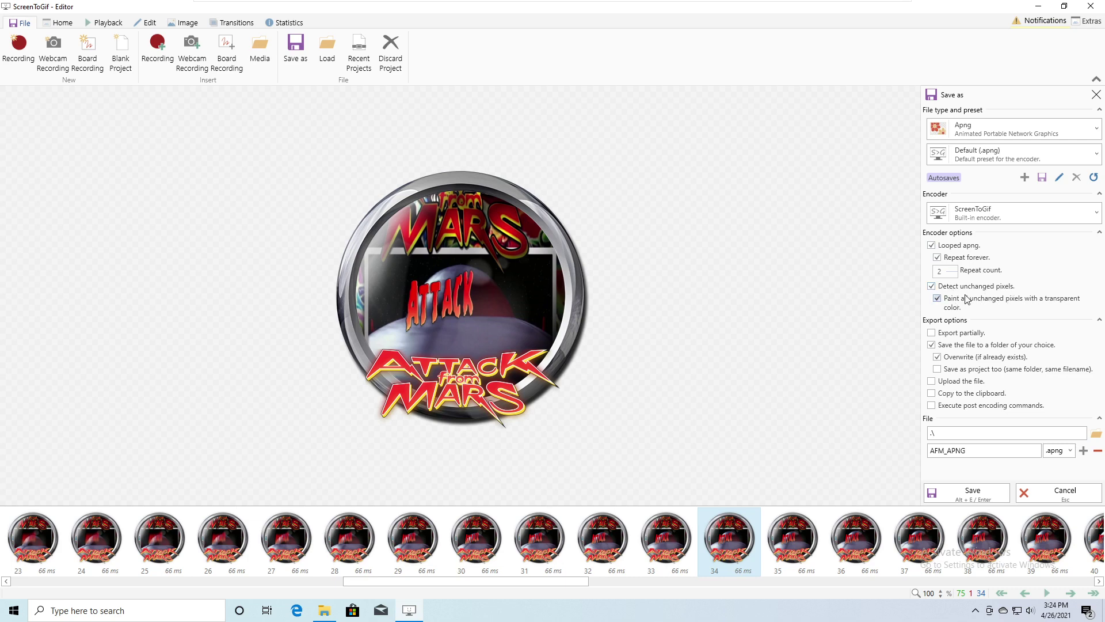
pyautogui.click(1057, 322)
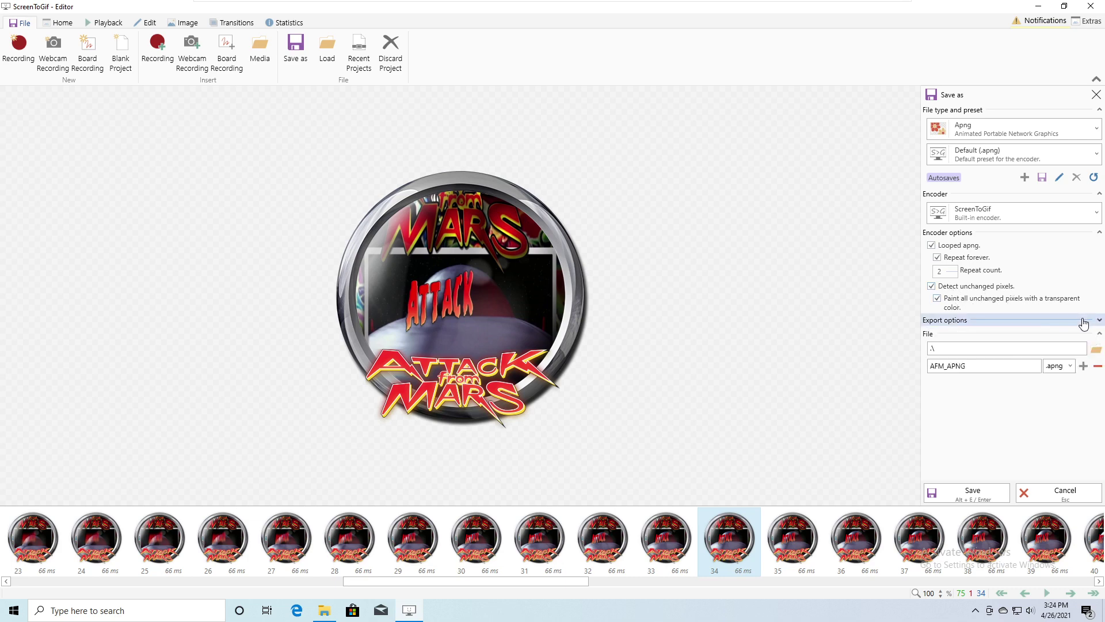
pyautogui.click(1093, 320)
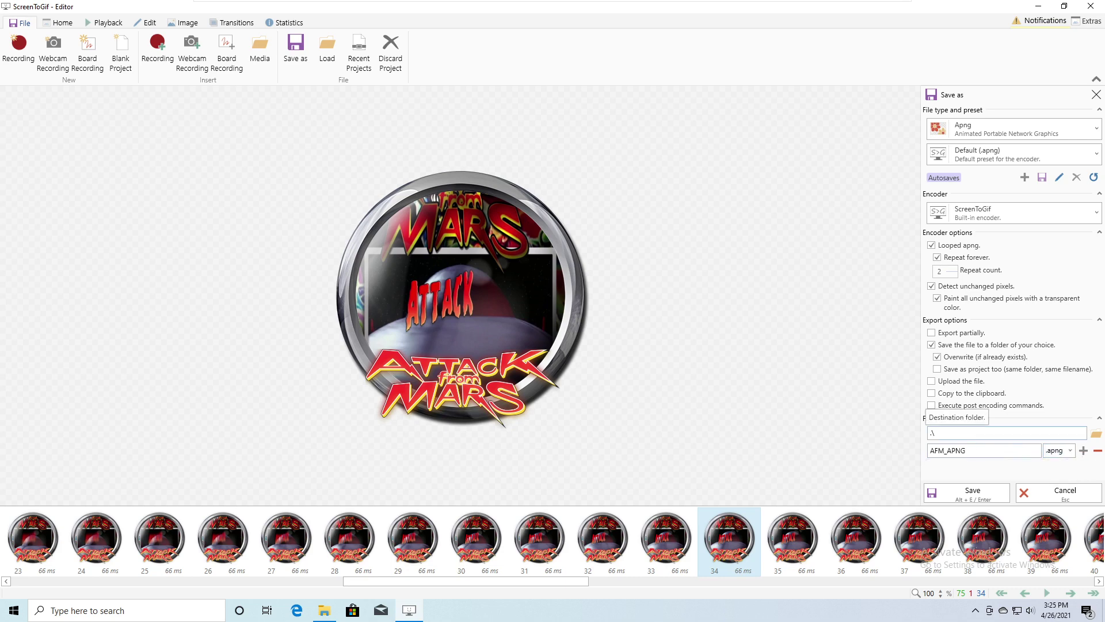
# - Save AFM_APNG.apng and open its output folder
pyautogui.click(965, 494)
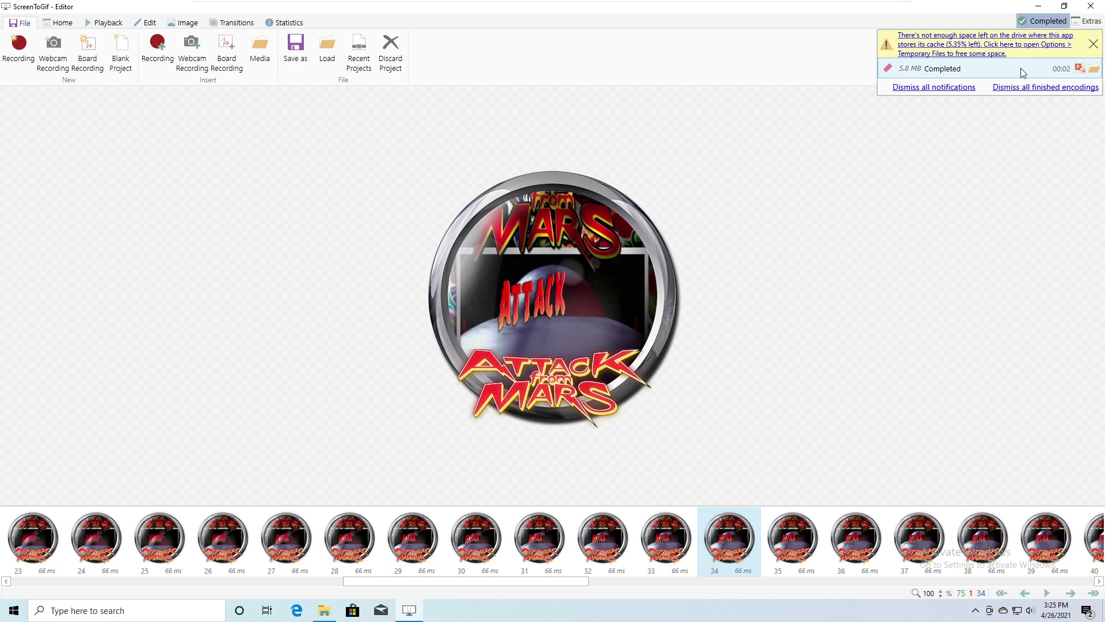
pyautogui.click(1093, 73)
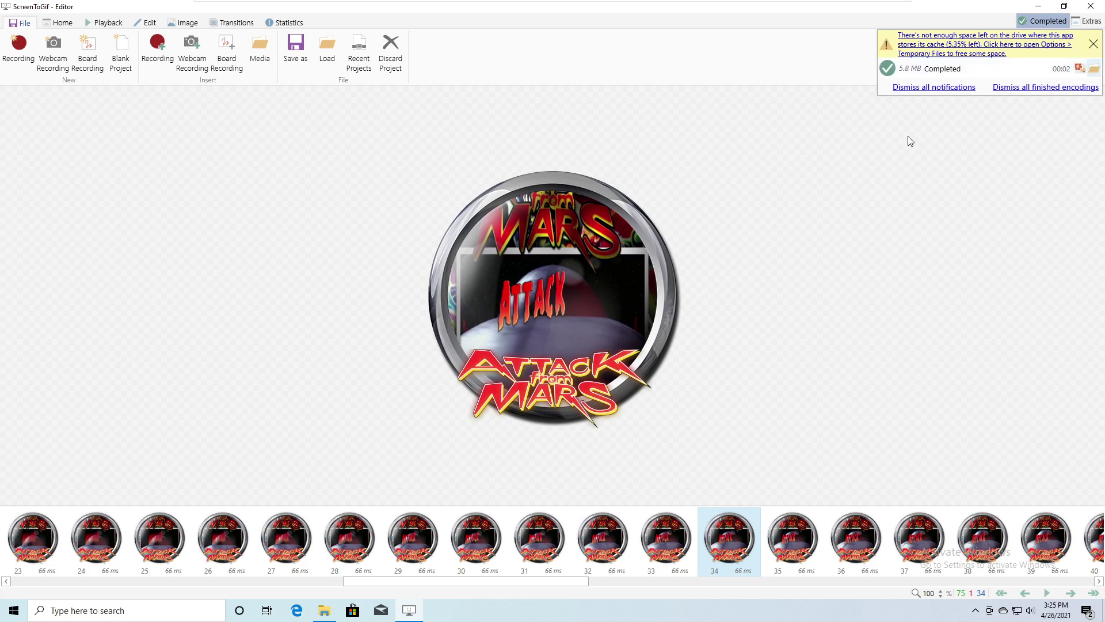
pyautogui.click(510, 253)
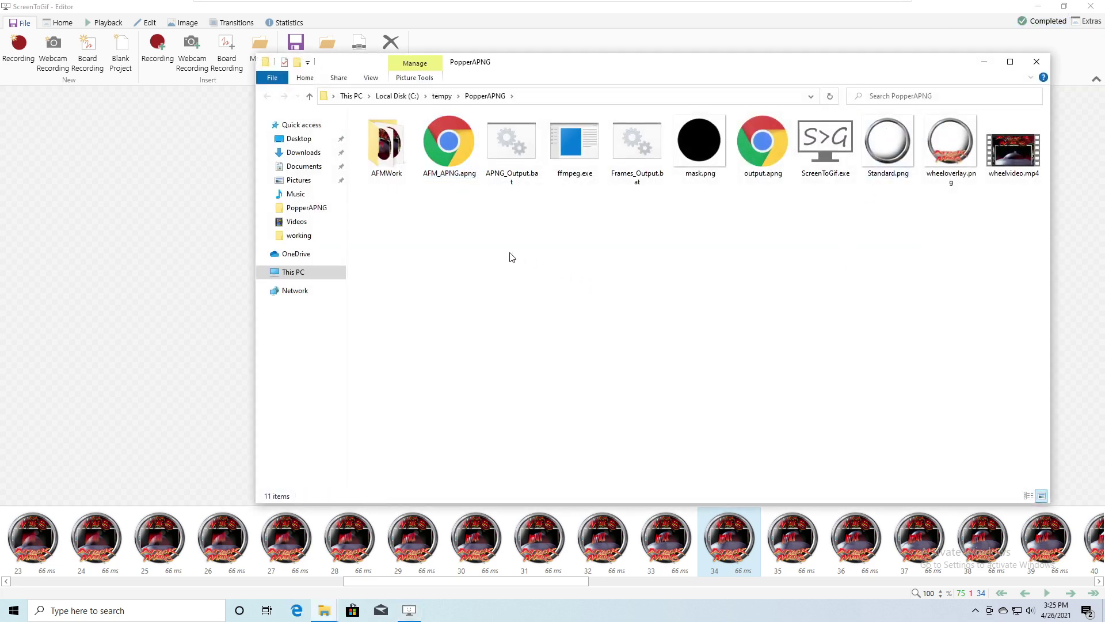
# - Check the 5.83 MB AFM_APNG.apng and preview it in Chrome
pyautogui.click(454, 153)
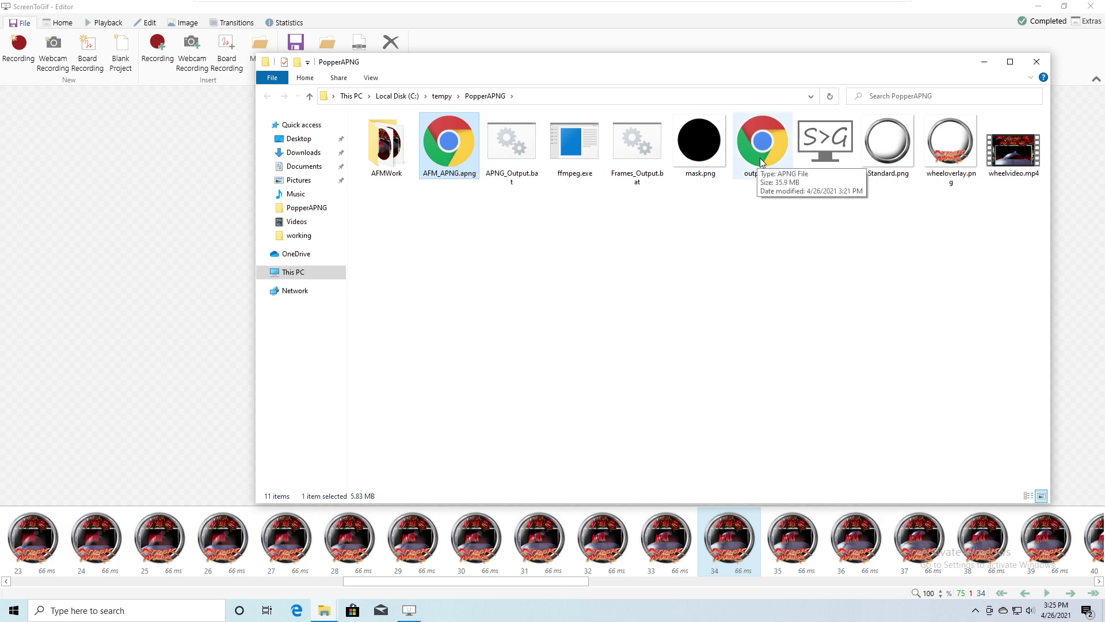
pyautogui.doubleClick(447, 156)
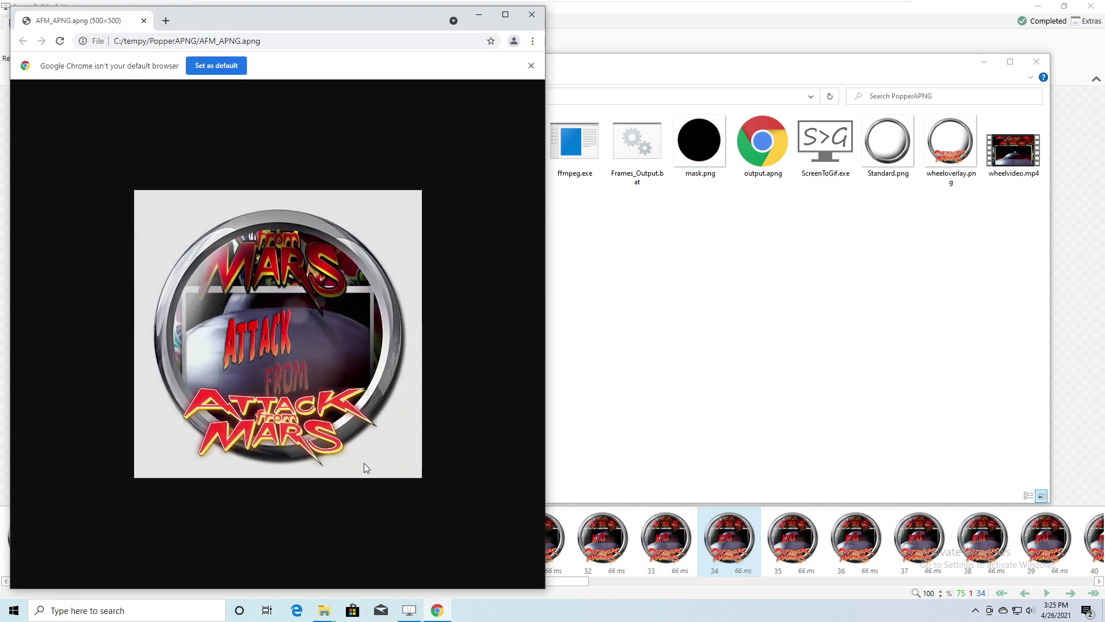
pyautogui.click(528, 17)
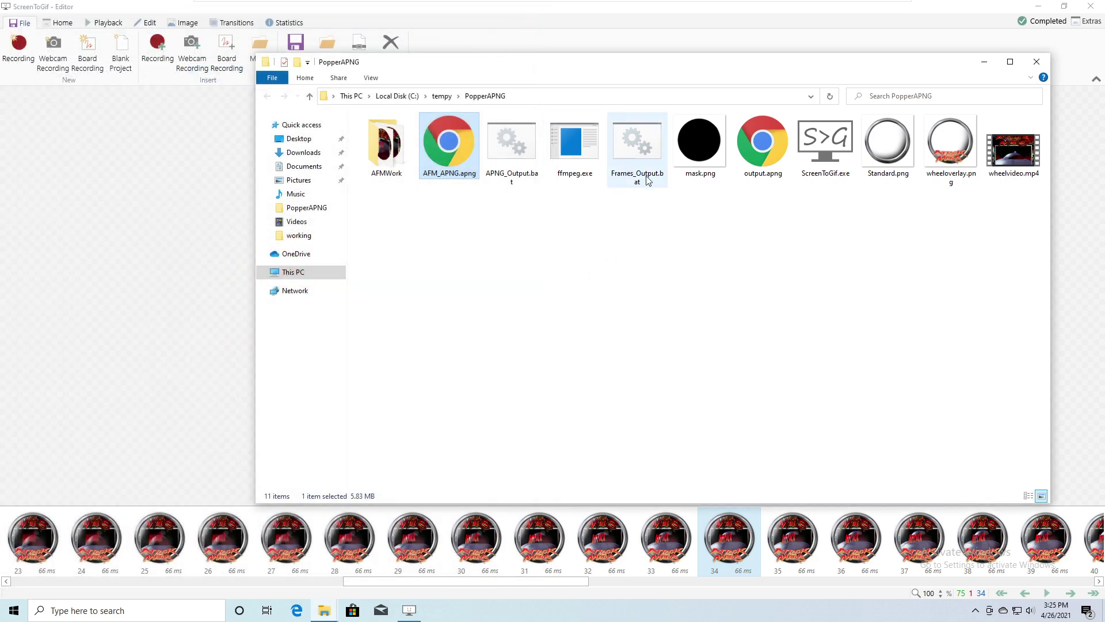
pyautogui.rightClick(648, 149)
pyautogui.click(669, 167)
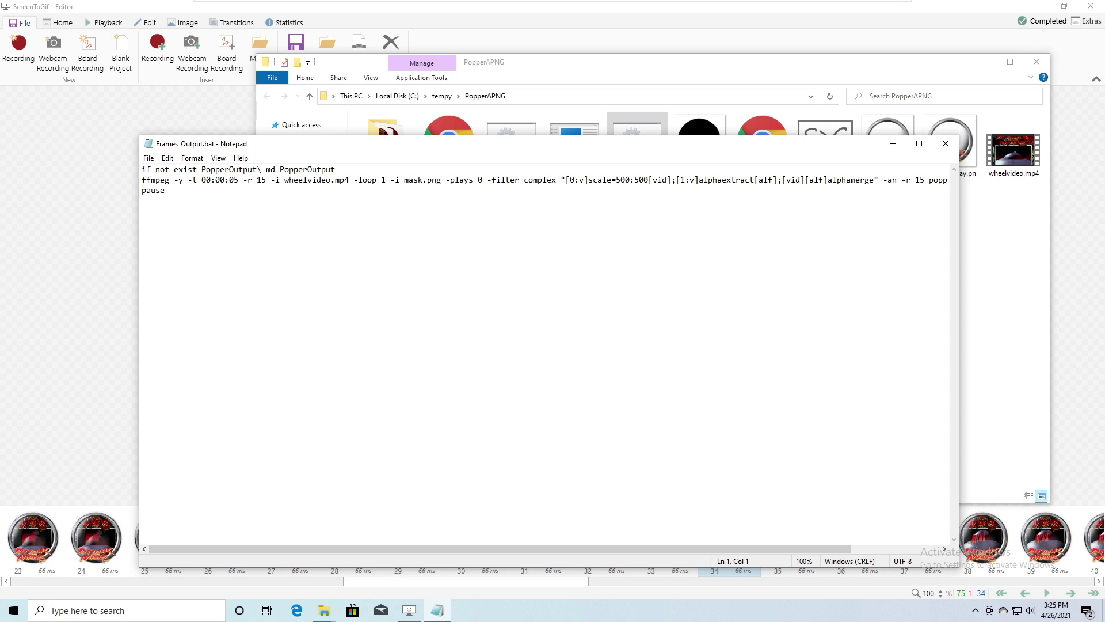
pyautogui.moveTo(459, 549); pyautogui.dragTo(553, 548)
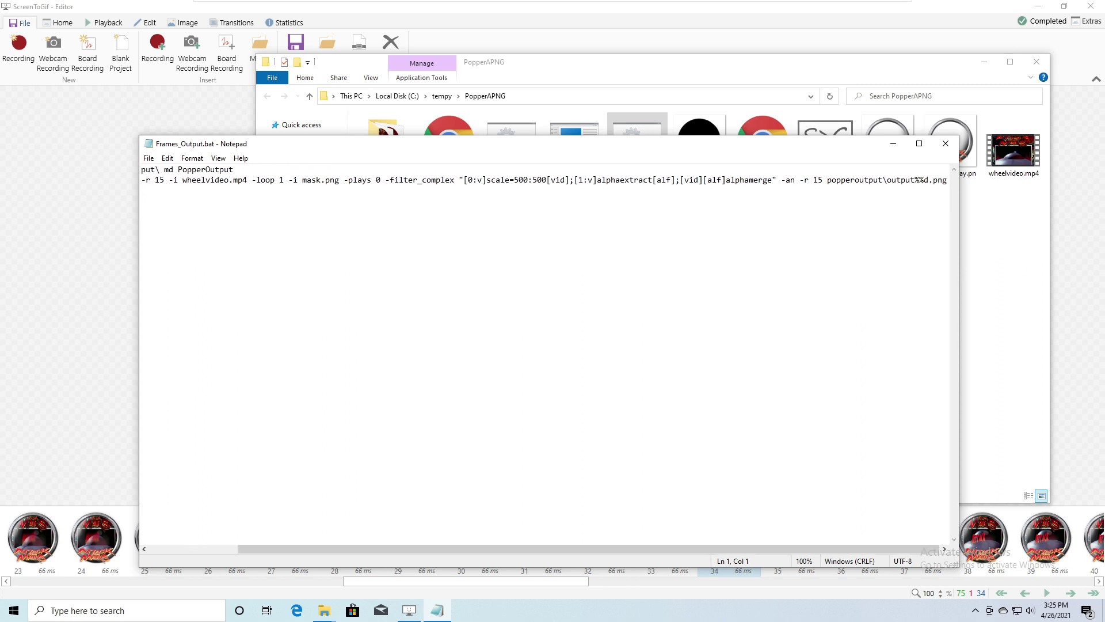
pyautogui.moveTo(639, 548); pyautogui.dragTo(551, 549)
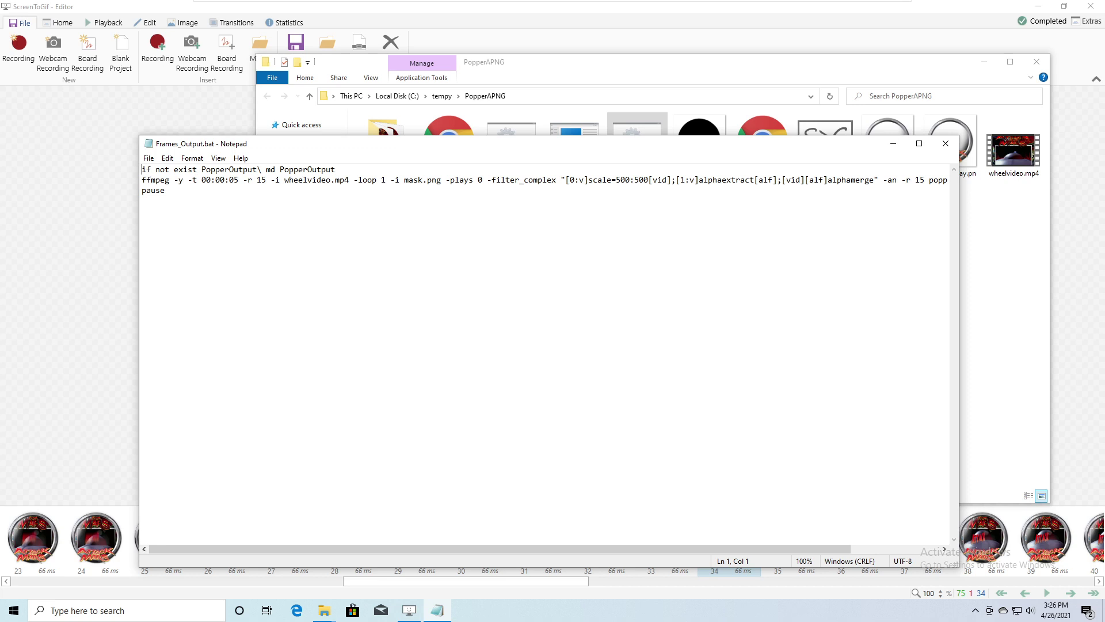
pyautogui.click(945, 151)
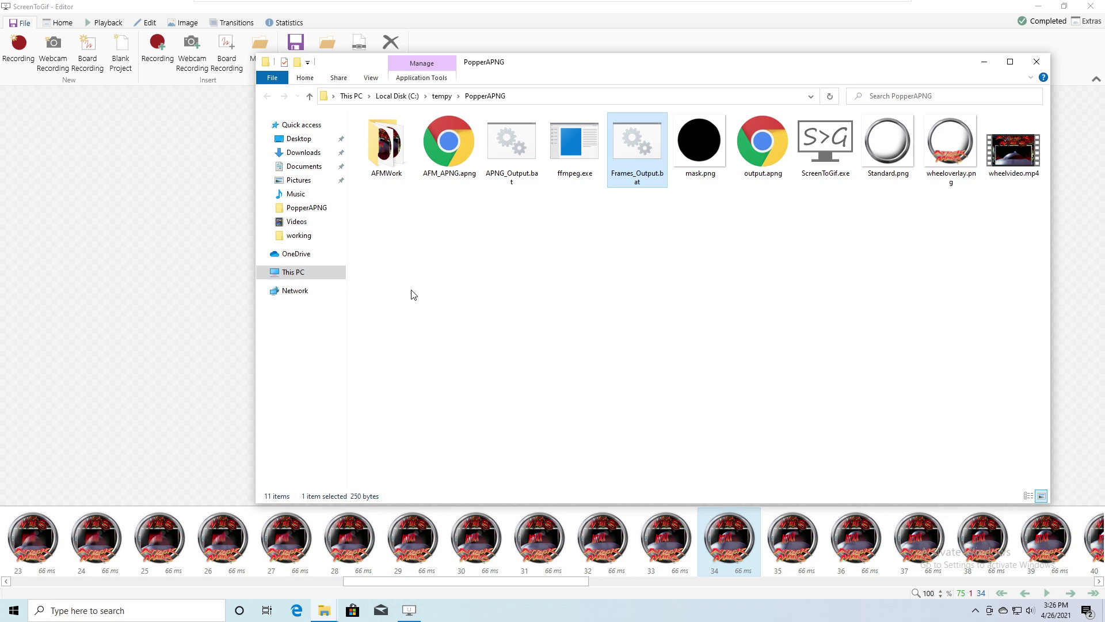
pyautogui.doubleClick(450, 149)
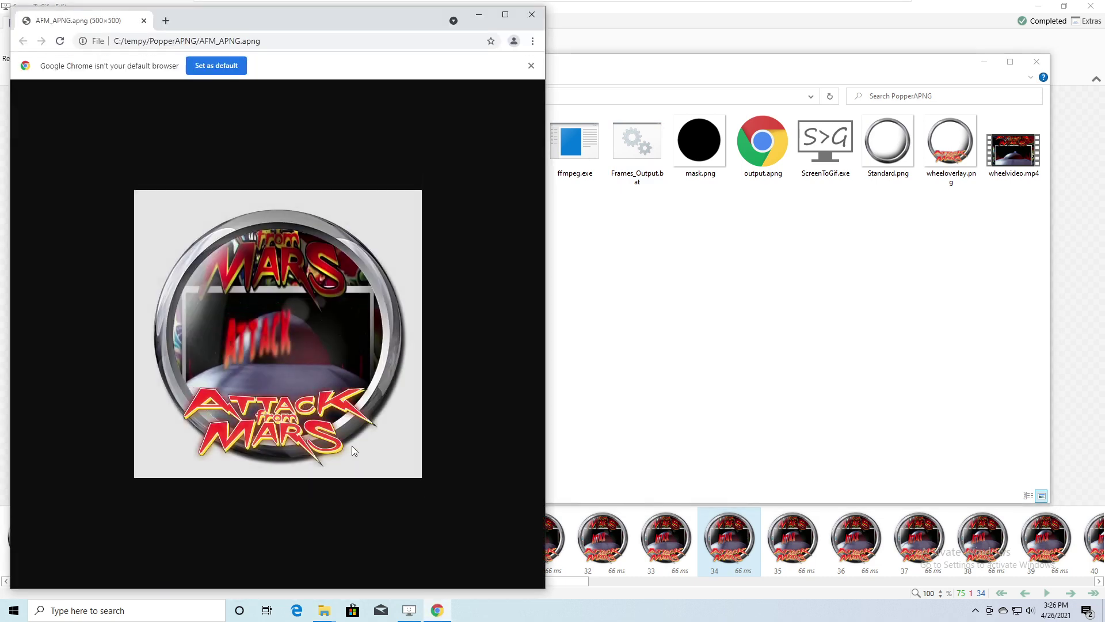
pyautogui.click(531, 15)
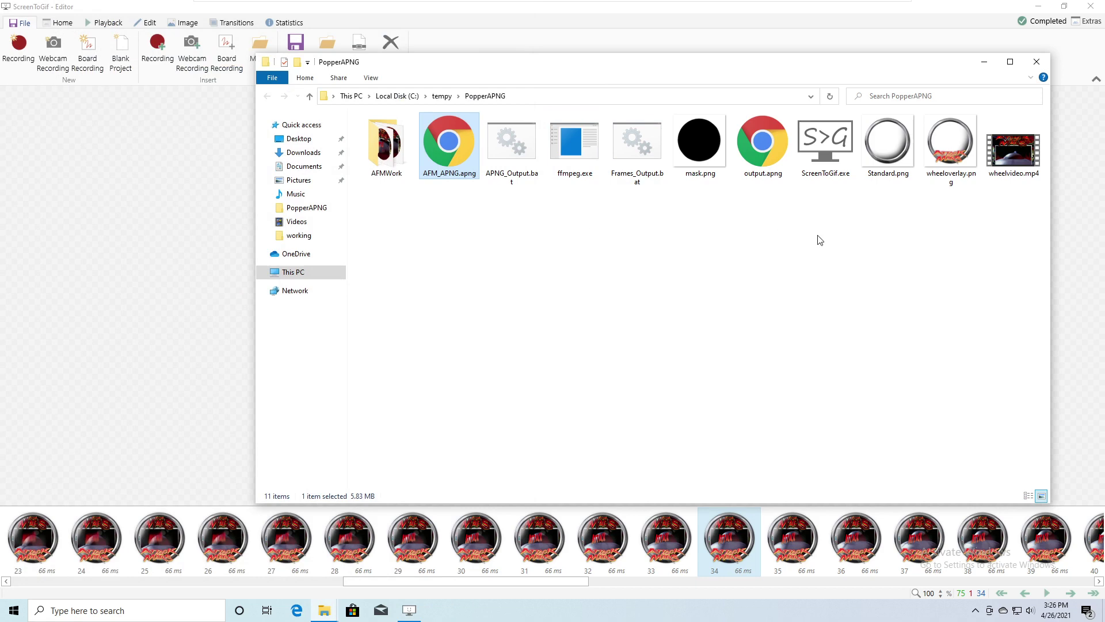
pyautogui.doubleClick(453, 154)
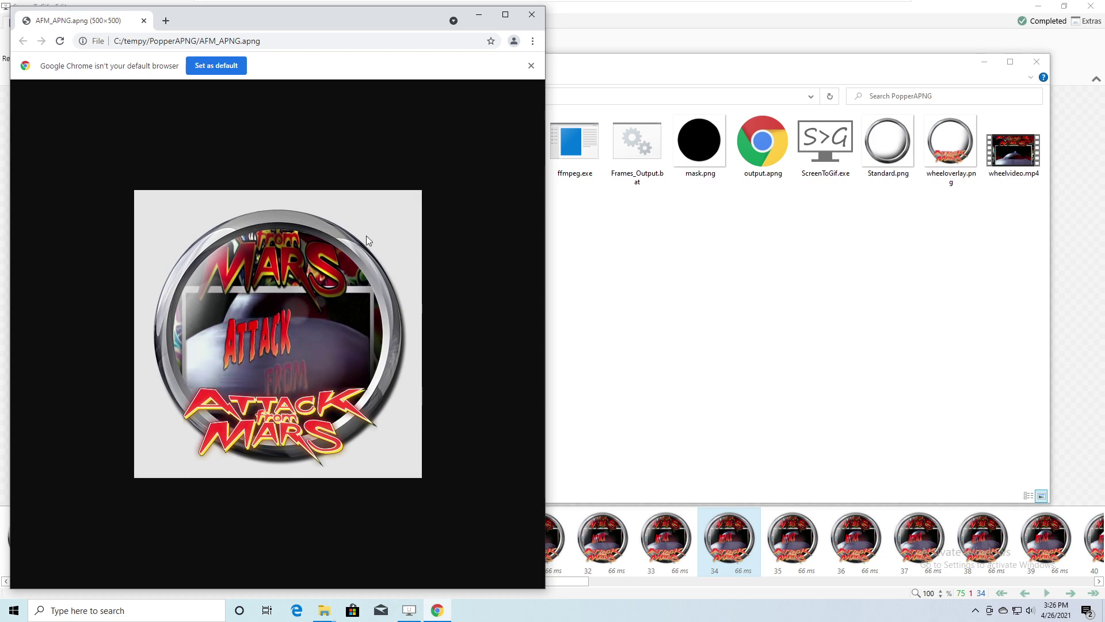
pyautogui.click(533, 13)
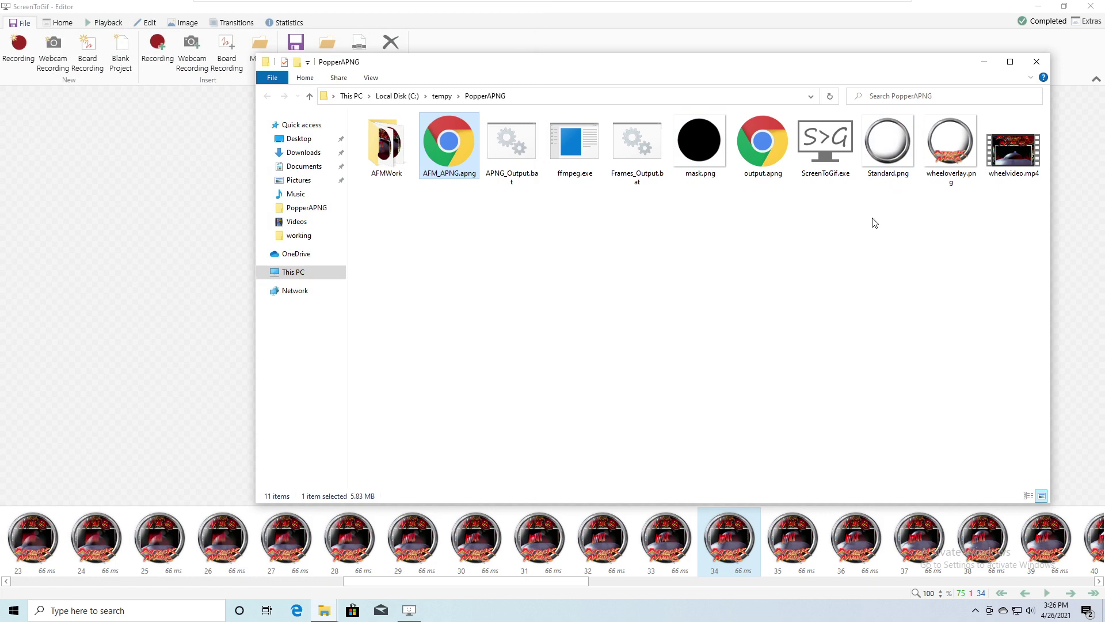